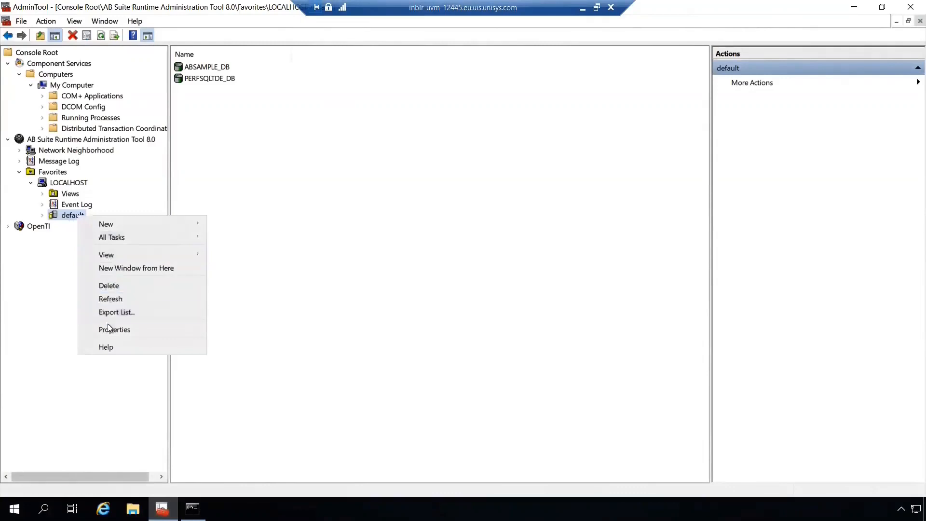
Review the SQL Server information in the default database server registration's properties and expand its list of databases
{"action": "left_click", "coordinate": [109, 329]}
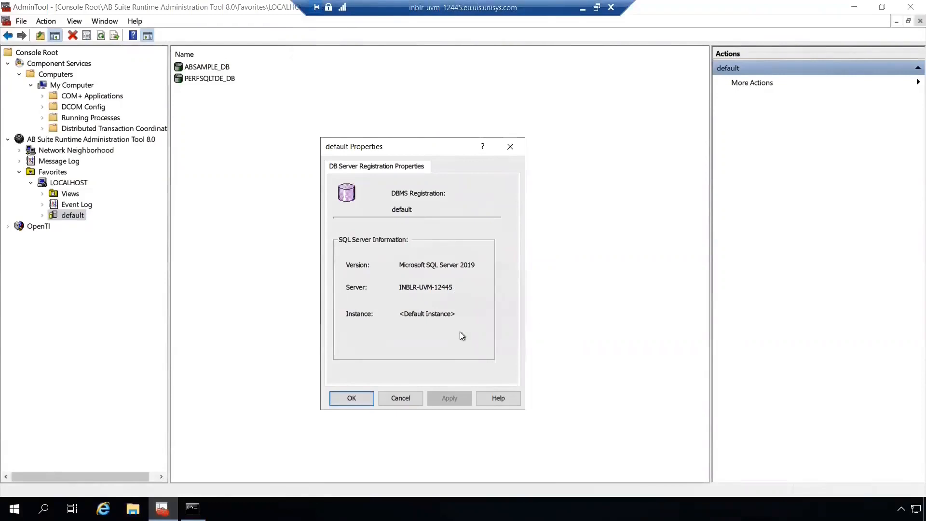
{"action": "left_click", "coordinate": [357, 399]}
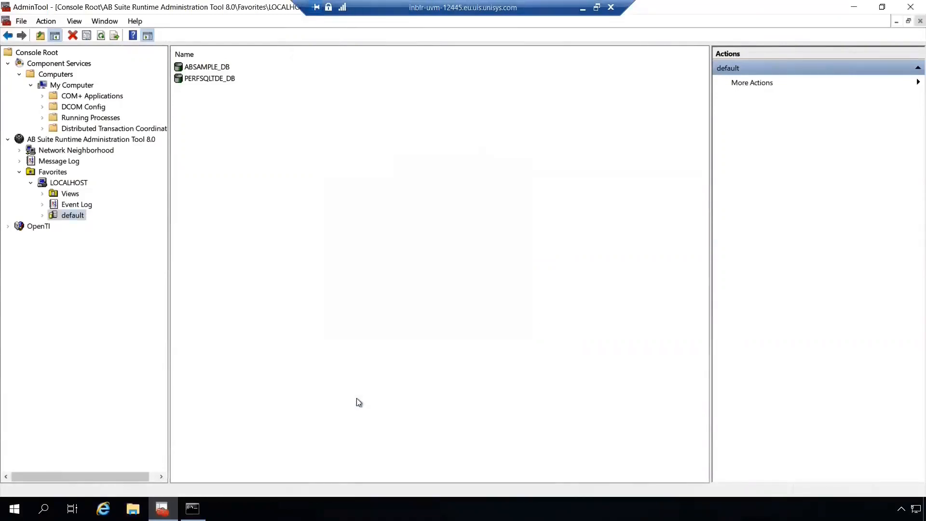
{"action": "left_click", "coordinate": [43, 215]}
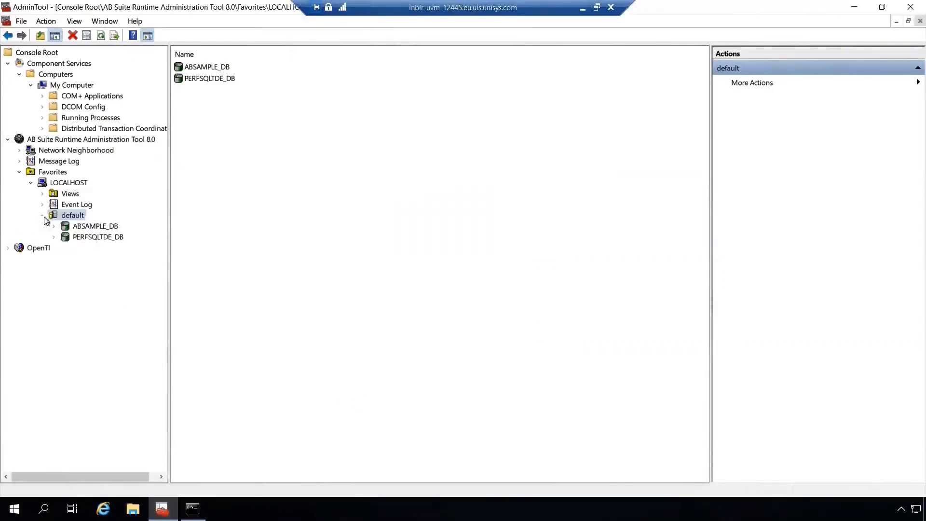
Create a new database named MyTestDB under the default server, leaving Transparent Data Encryption disabled
{"action": "right_click", "coordinate": [80, 219]}
{"action": "mouse_move", "coordinate": [96, 225]}
{"action": "left_click", "coordinate": [232, 235]}
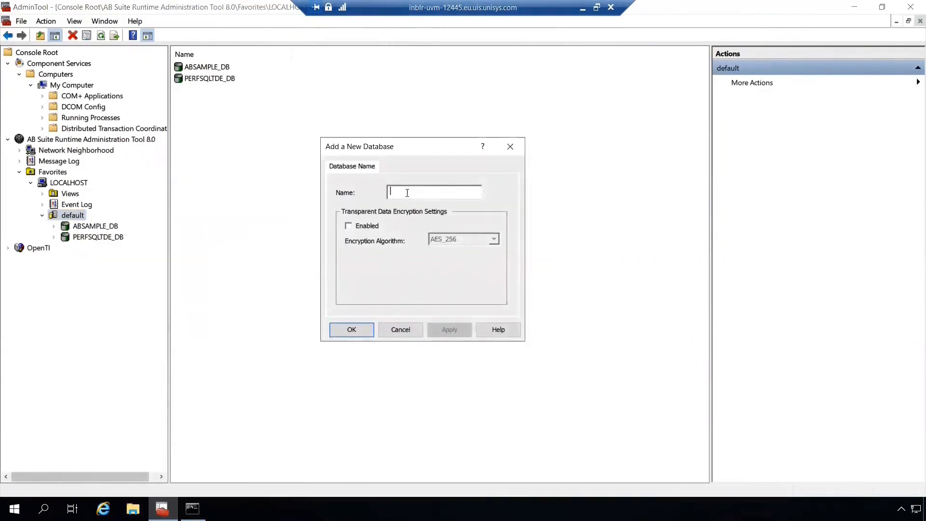
{"action": "type", "text": "MyTestDB"}
{"action": "left_click", "coordinate": [344, 336]}
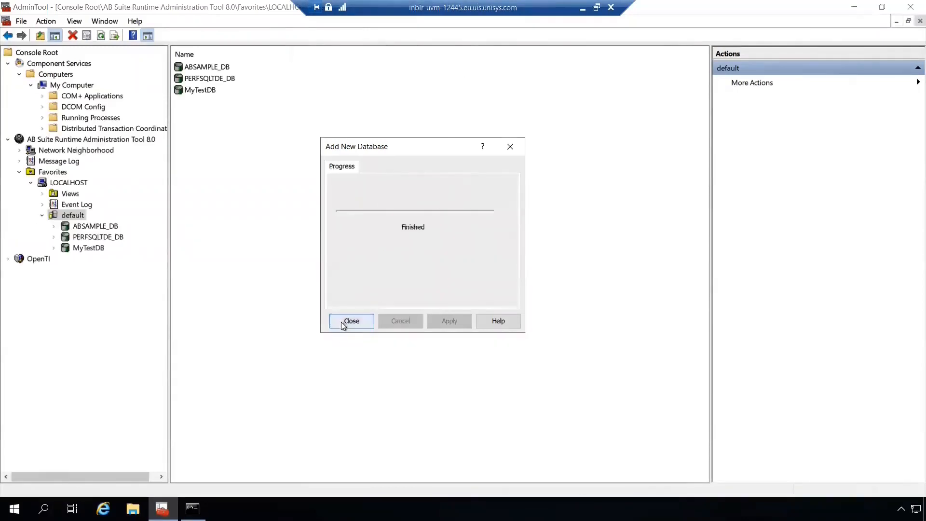
{"action": "left_click", "coordinate": [343, 321]}
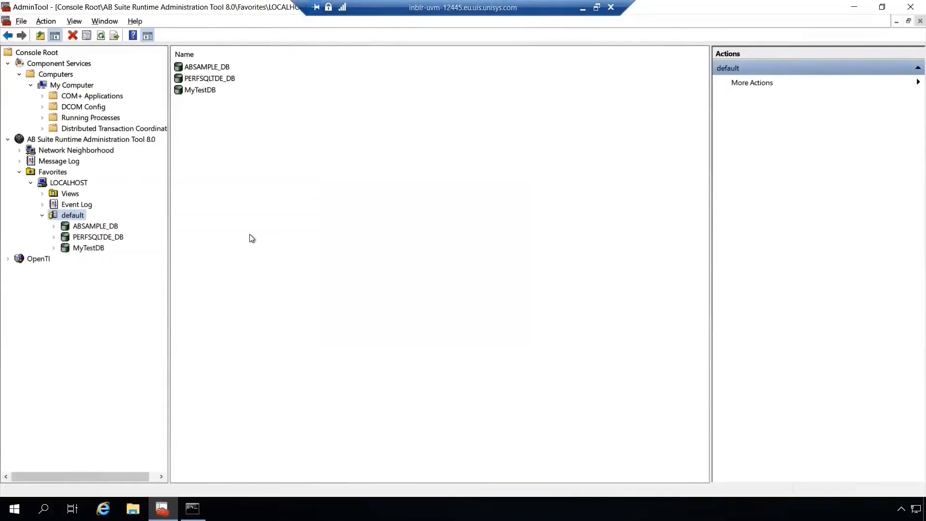
Create a database named MyTestTDEDB under the default server with Transparent Data Encryption enabled and the AES_256 encryption algorithm
{"action": "right_click", "coordinate": [79, 217]}
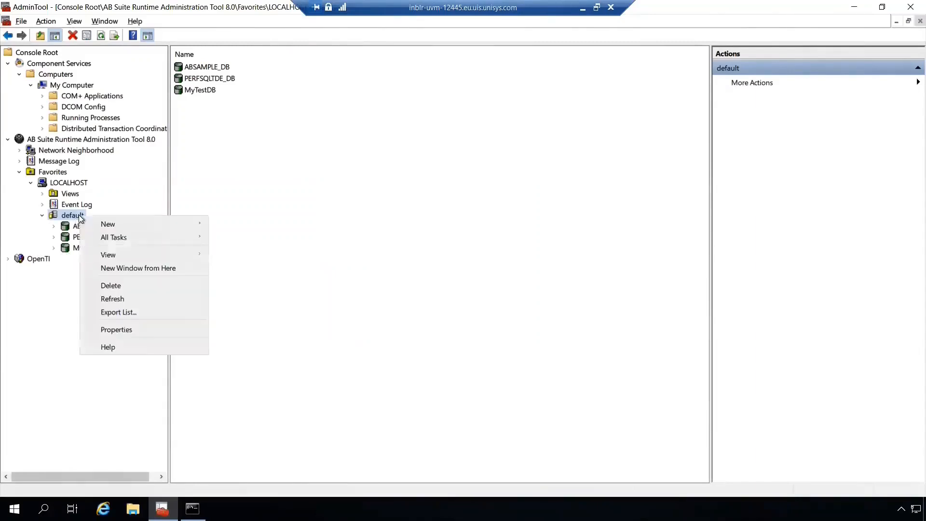
{"action": "mouse_move", "coordinate": [144, 224]}
{"action": "left_click", "coordinate": [241, 224]}
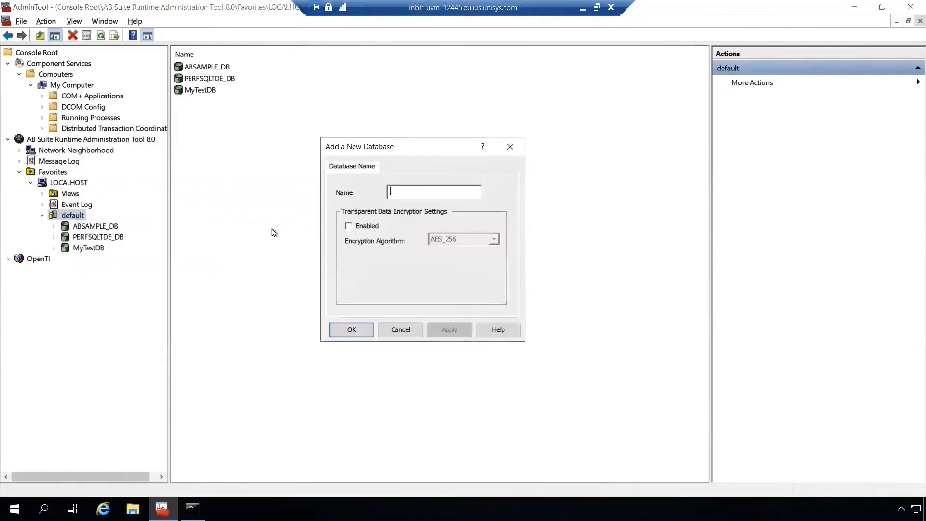
{"action": "type", "text": "MyTestTDEDB"}
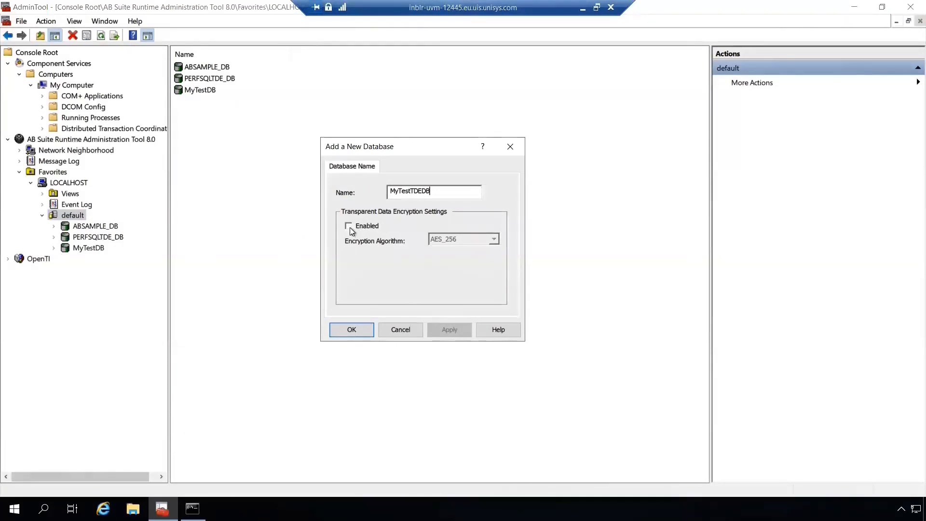
{"action": "left_click", "coordinate": [349, 228]}
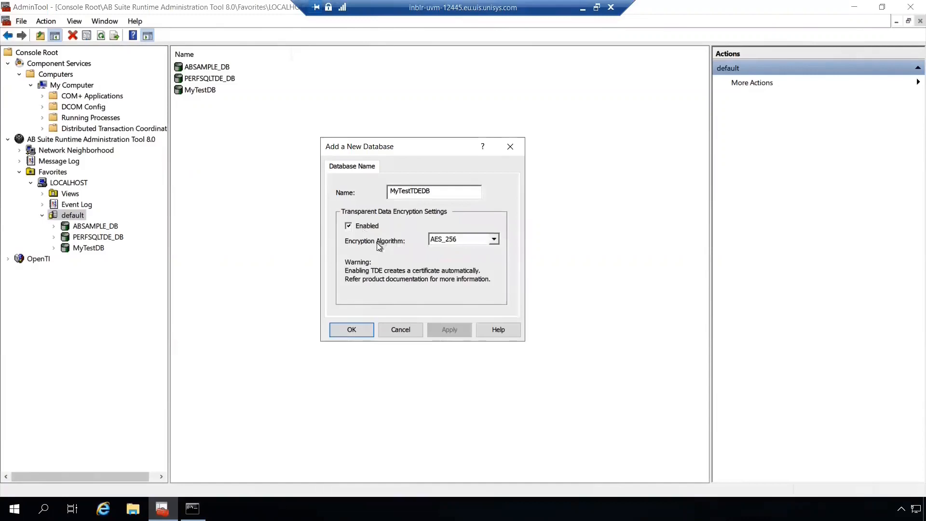
{"action": "left_click", "coordinate": [473, 243]}
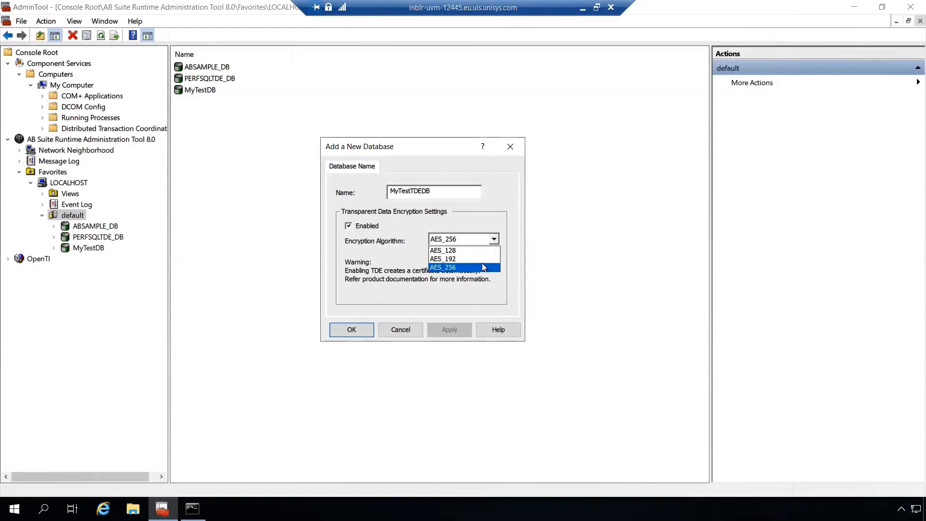
{"action": "left_click", "coordinate": [484, 267]}
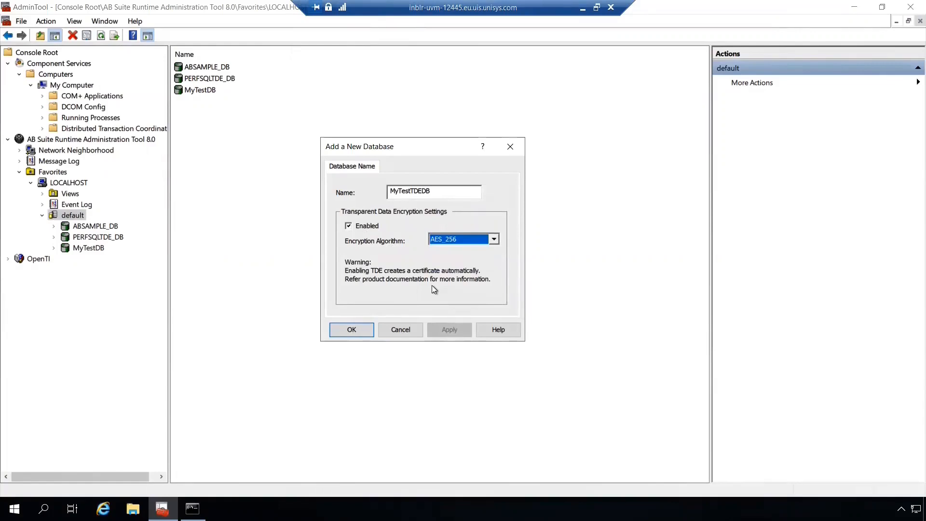
{"action": "left_click", "coordinate": [367, 330]}
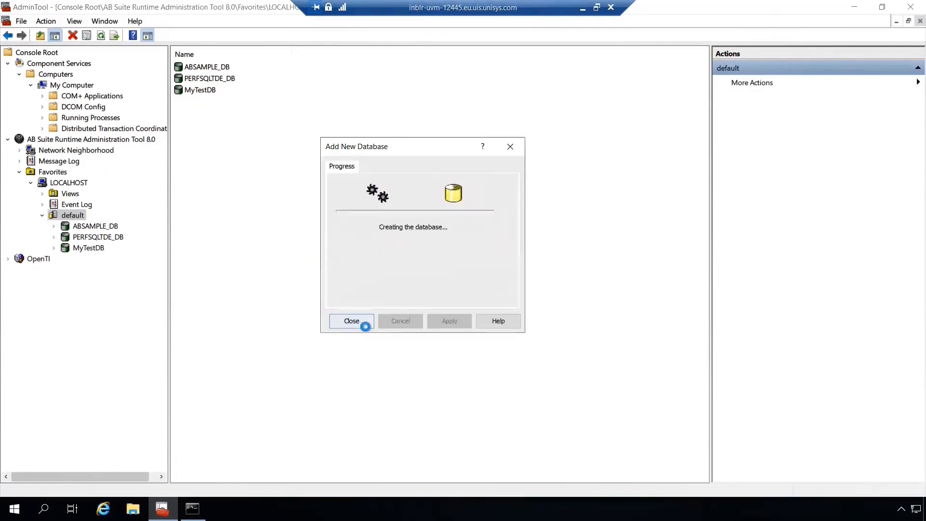
{"action": "left_click", "coordinate": [363, 325]}
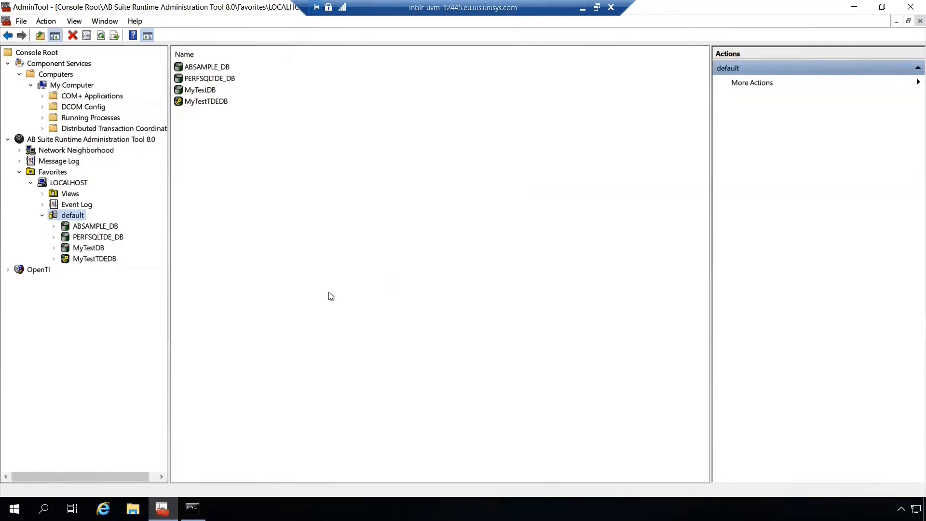
Check the encryption status, algorithm and certificate in the MyTestTDEDB database properties
{"action": "right_click", "coordinate": [105, 259]}
{"action": "left_click", "coordinate": [138, 333]}
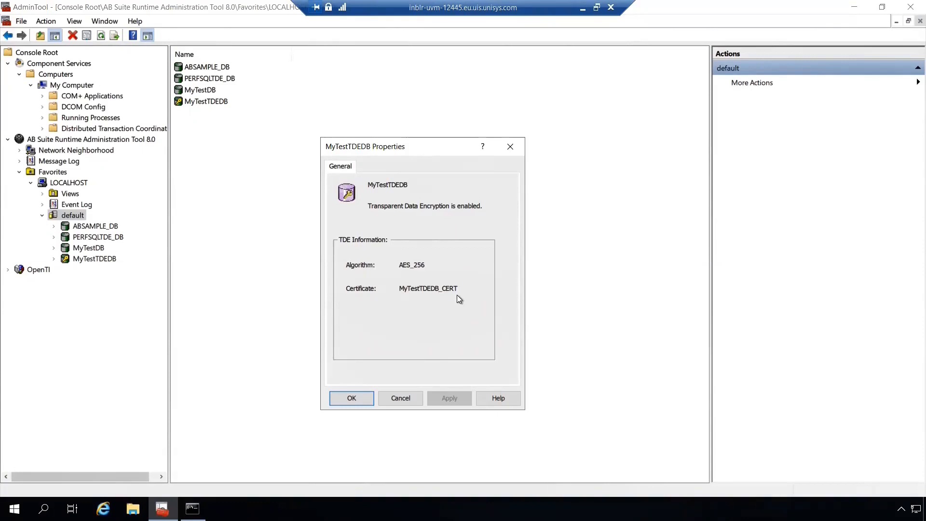
{"action": "left_click", "coordinate": [357, 396]}
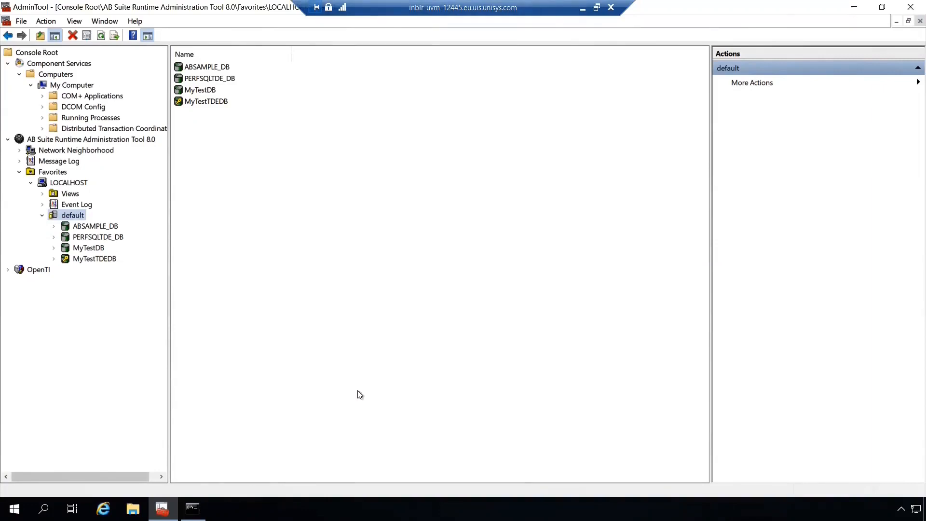
Enable Transparent Data Encryption on the MyTestDB database using the AES_192 encryption algorithm
{"action": "right_click", "coordinate": [103, 252]}
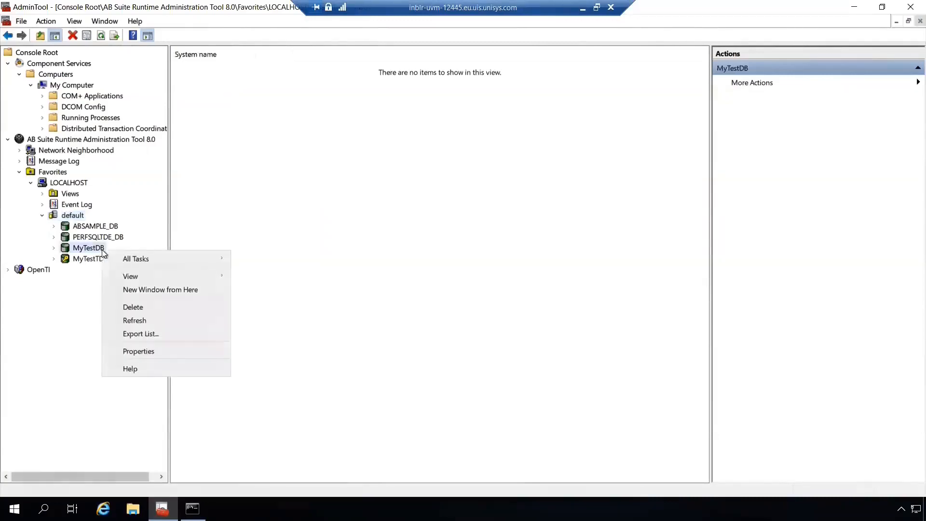
{"action": "mouse_move", "coordinate": [131, 259]}
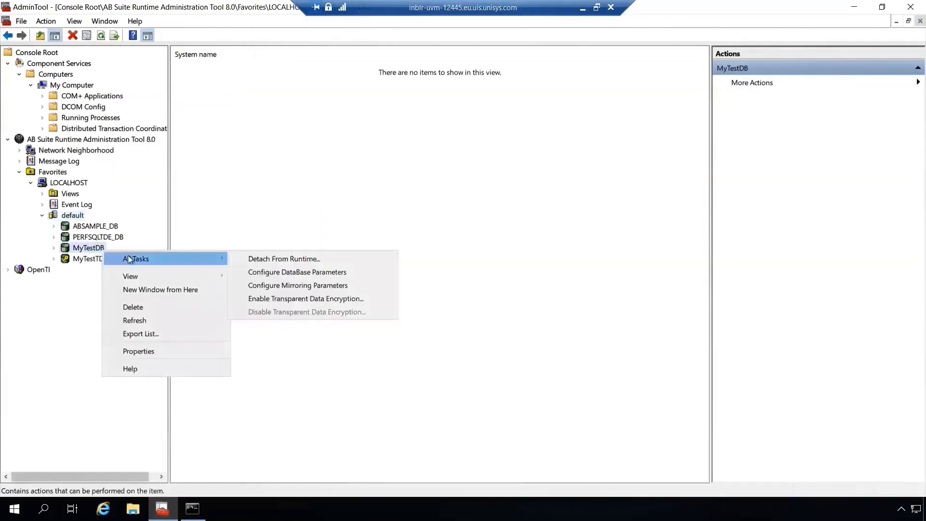
{"action": "left_click", "coordinate": [381, 299]}
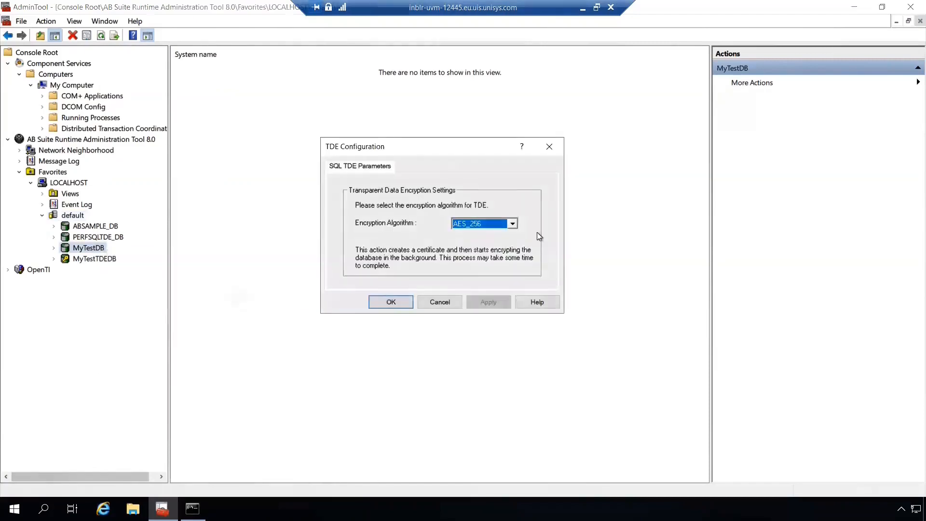
{"action": "left_click", "coordinate": [513, 225]}
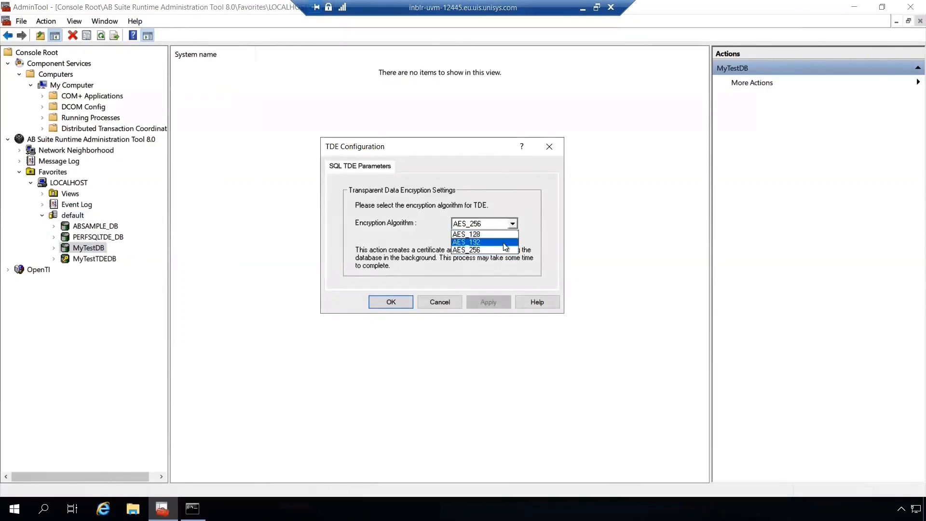
{"action": "left_click", "coordinate": [505, 243]}
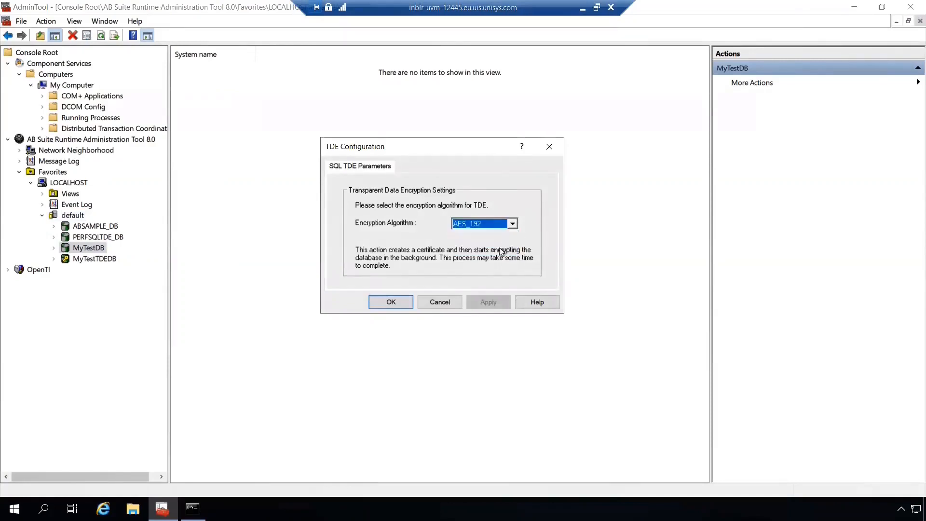
{"action": "left_click", "coordinate": [407, 301]}
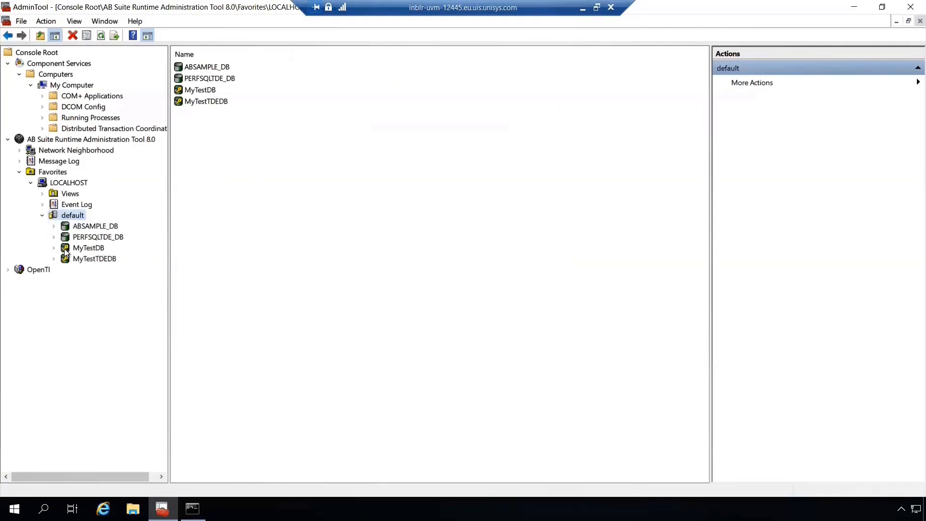
Check the encryption status, algorithm and certificate in the MyTestDB database properties
{"action": "right_click", "coordinate": [101, 251]}
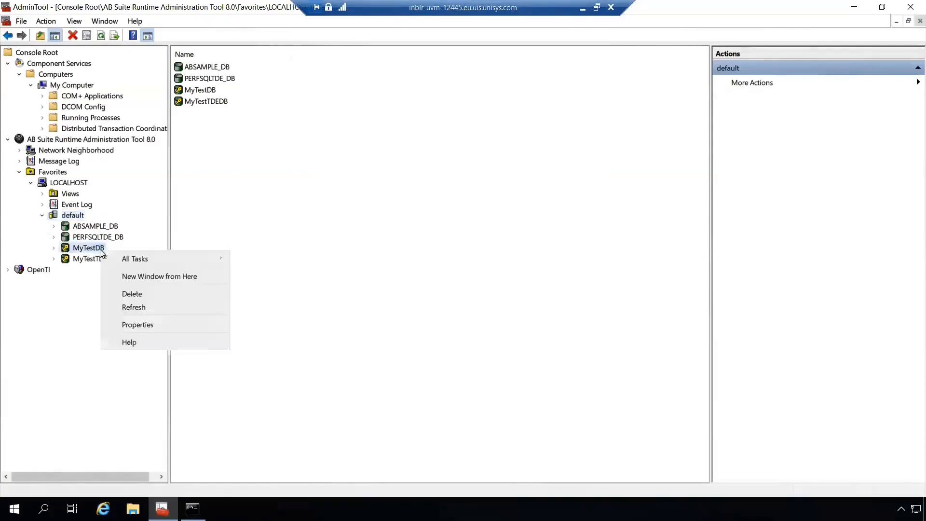
{"action": "left_click", "coordinate": [149, 326]}
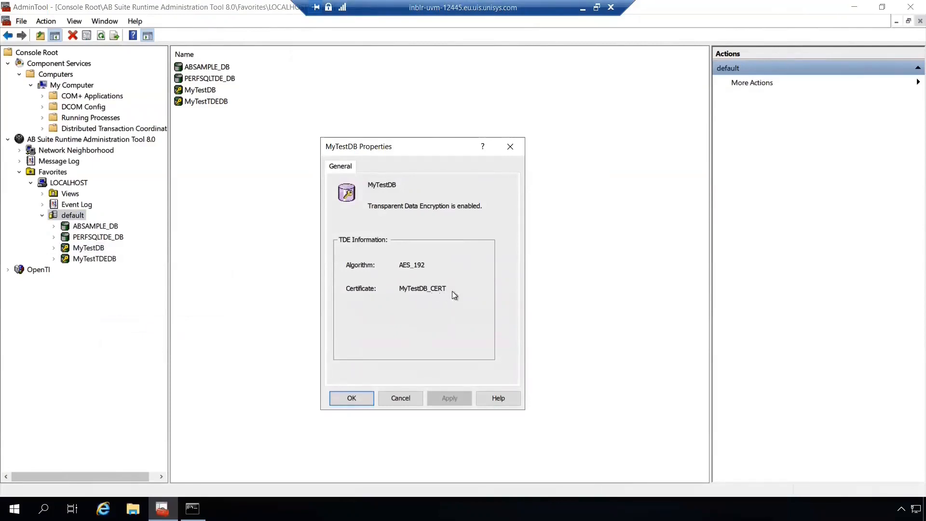
{"action": "left_click", "coordinate": [358, 399]}
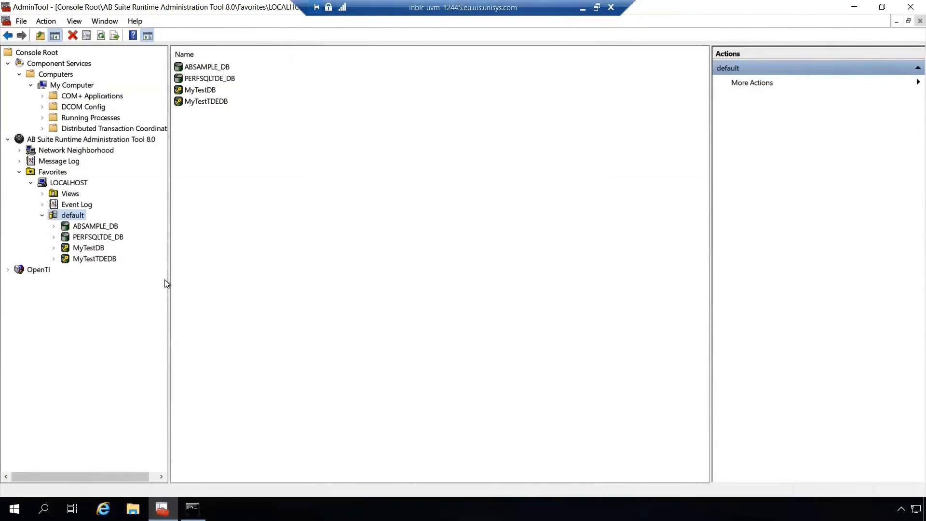
Disable Transparent Data Encryption on the MyTestDB database and accept its decryption in the background
{"action": "right_click", "coordinate": [98, 251]}
{"action": "mouse_move", "coordinate": [128, 256]}
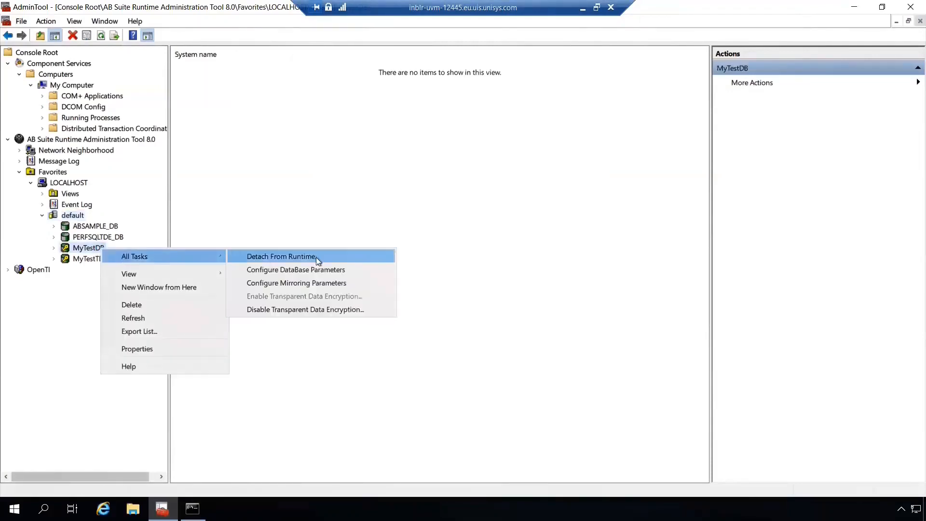
{"action": "left_click", "coordinate": [380, 311]}
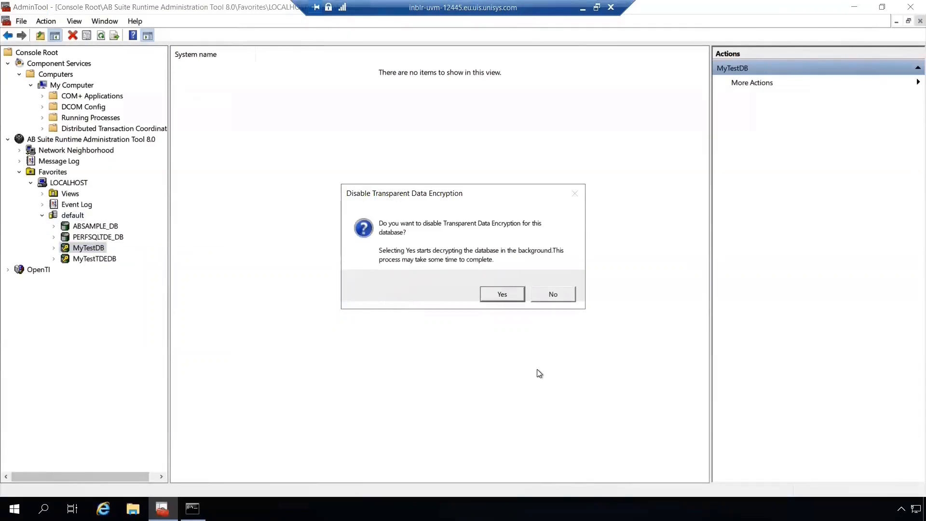
{"action": "left_click", "coordinate": [499, 298]}
Check the Transparent Data Encryption status in the MyTestDB properties after the decryption
{"action": "right_click", "coordinate": [90, 250]}
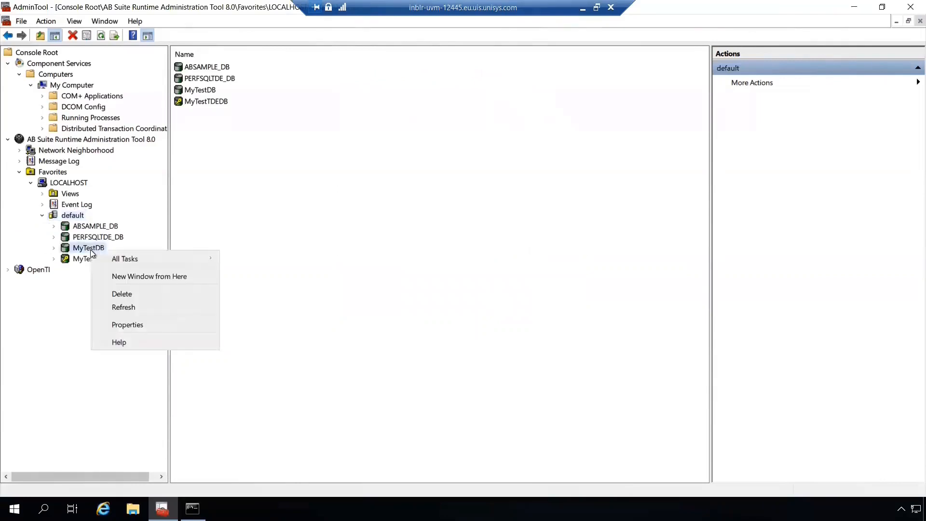
{"action": "left_click", "coordinate": [132, 319]}
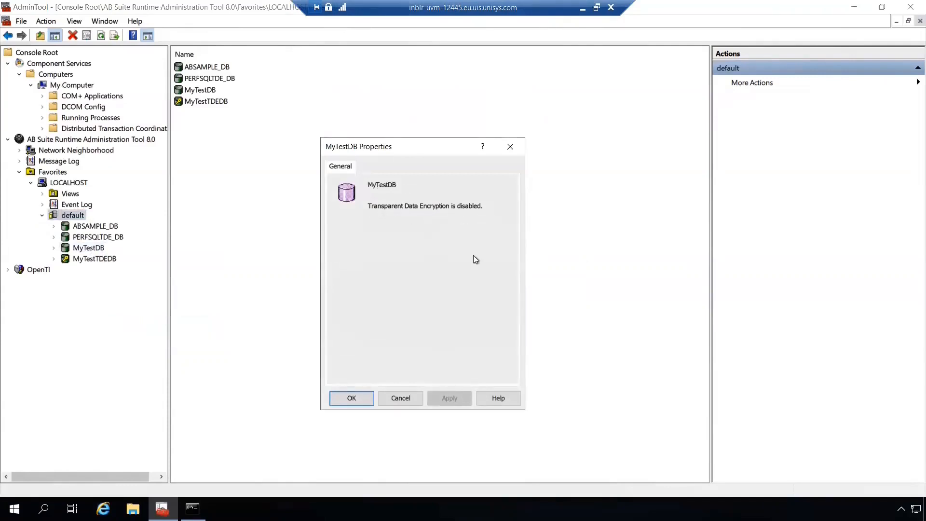
{"action": "left_click", "coordinate": [363, 400]}
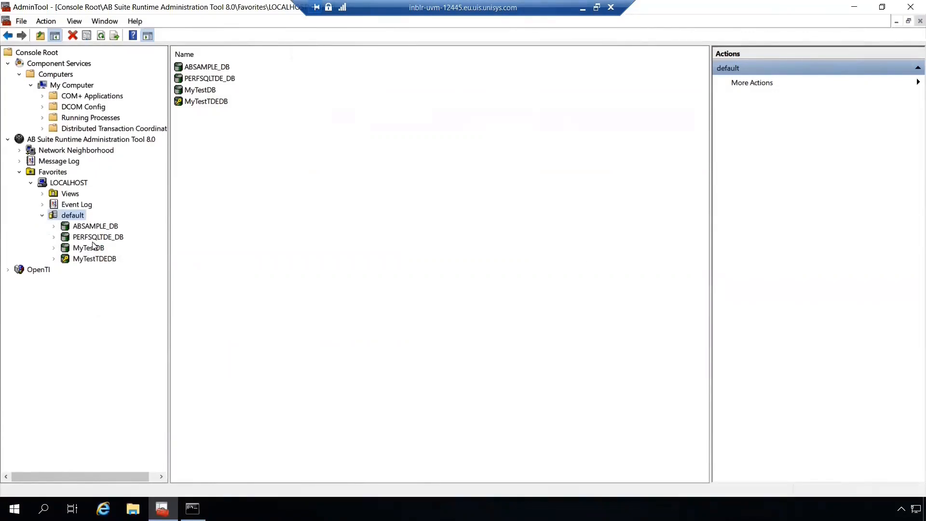
Enable Transparent Data Encryption on the PERFSQLTDE_DB database using the AES_256 encryption algorithm
{"action": "left_click", "coordinate": [54, 237]}
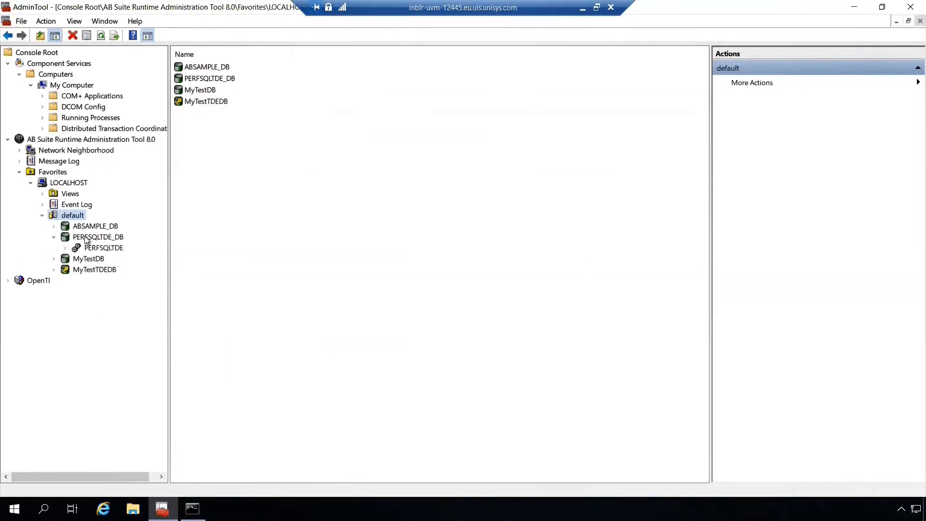
{"action": "left_click", "coordinate": [118, 240]}
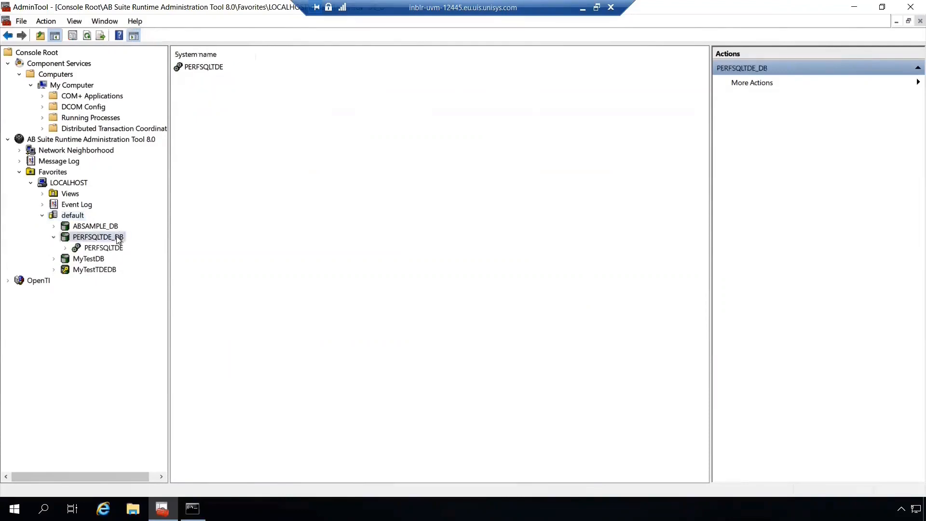
{"action": "right_click", "coordinate": [118, 239]}
{"action": "mouse_move", "coordinate": [233, 246]}
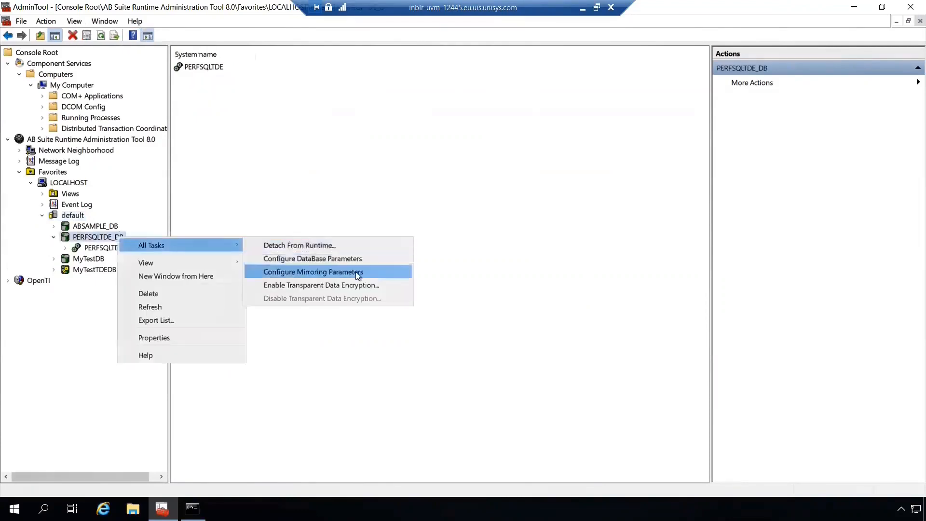
{"action": "left_click", "coordinate": [394, 285]}
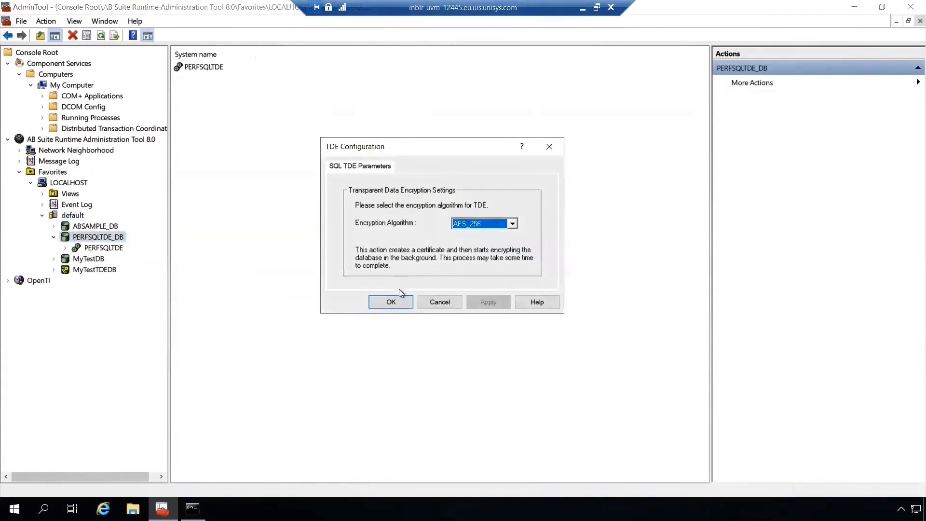
{"action": "left_click", "coordinate": [401, 301]}
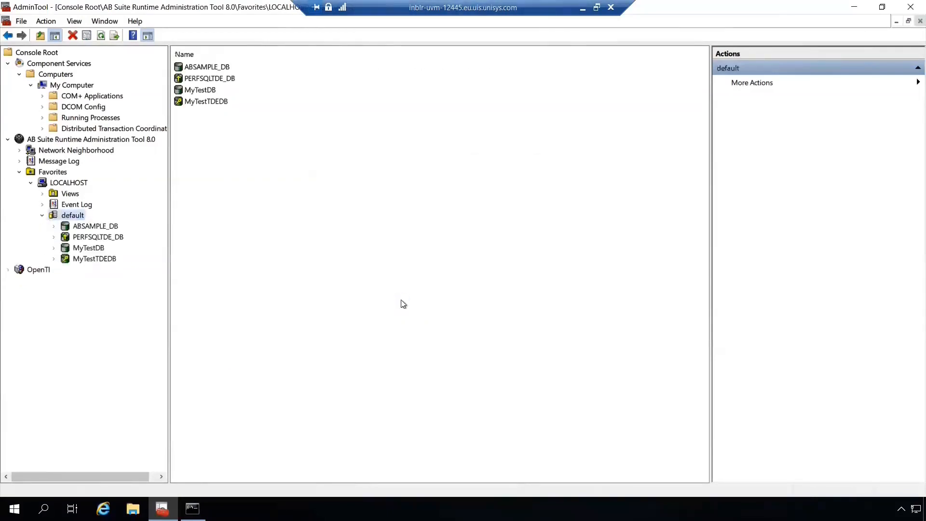
Check the encryption progress in the PERFSQLTDE_DB database properties
{"action": "right_click", "coordinate": [97, 236]}
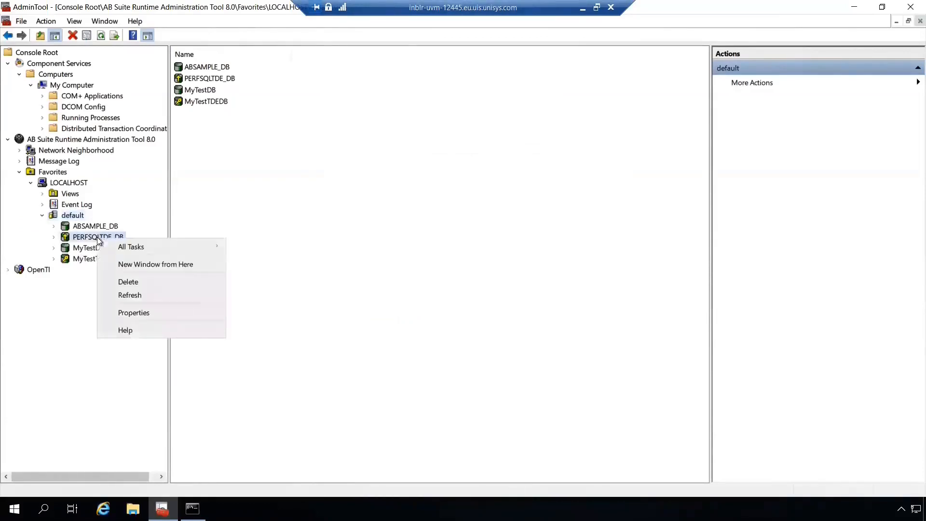
{"action": "left_click", "coordinate": [134, 313]}
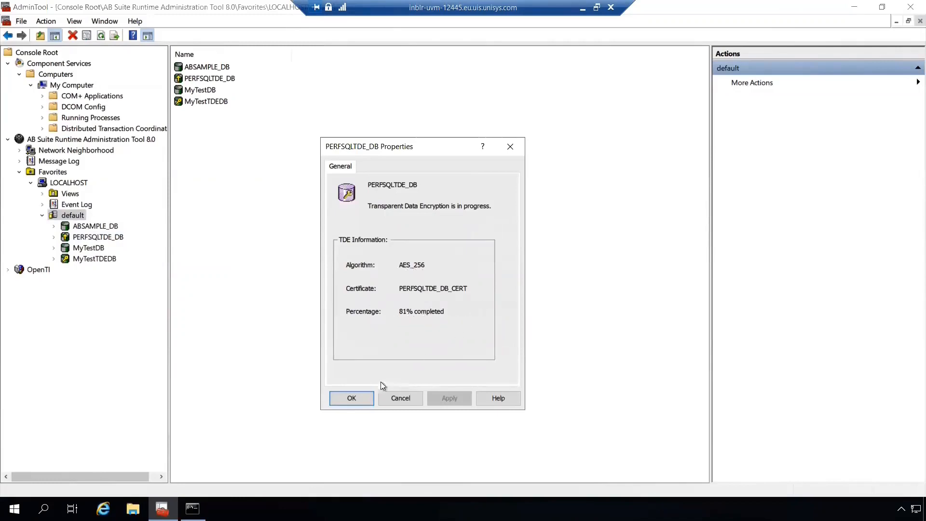
{"action": "left_click", "coordinate": [362, 402]}
Refresh the default database server and check the encryption status, algorithm and certificate in the PERFSQLTDE_DB properties
{"action": "right_click", "coordinate": [73, 215]}
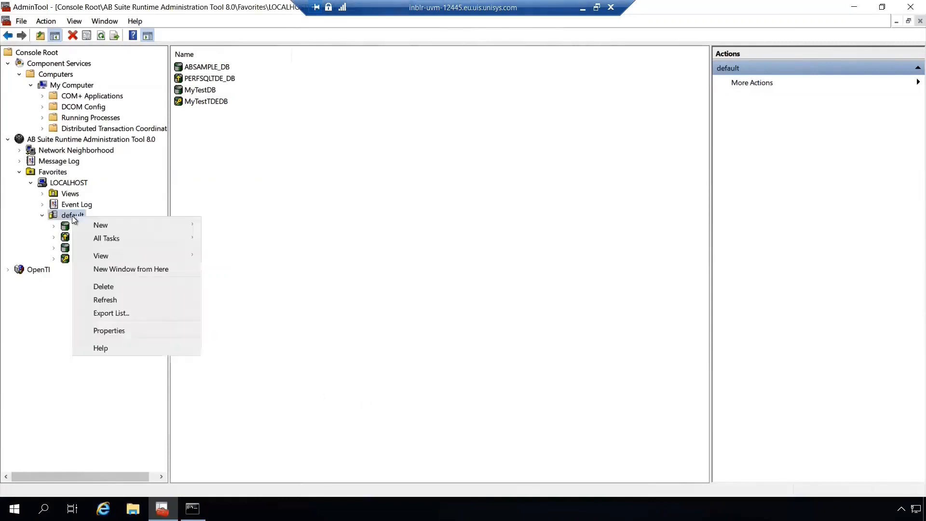
{"action": "left_click", "coordinate": [103, 299]}
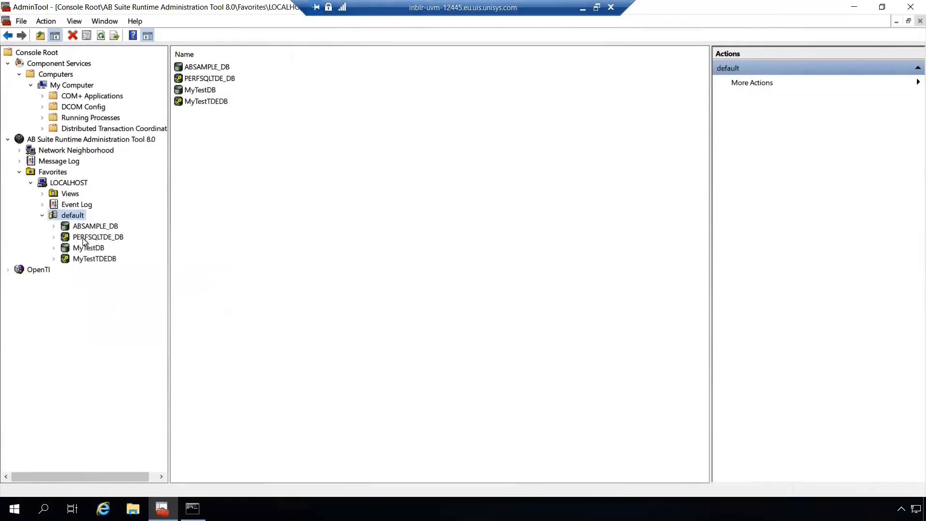
{"action": "right_click", "coordinate": [119, 241]}
{"action": "left_click", "coordinate": [160, 311]}
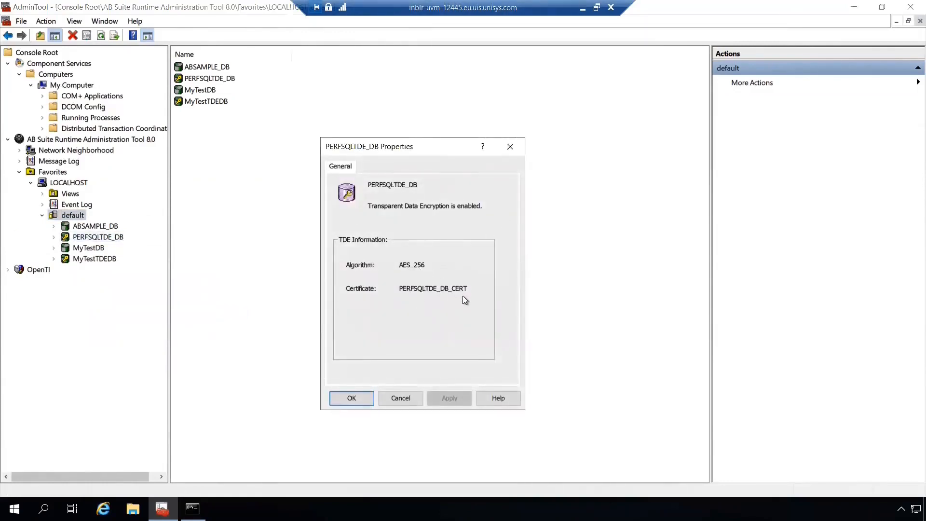
{"action": "left_click", "coordinate": [363, 397]}
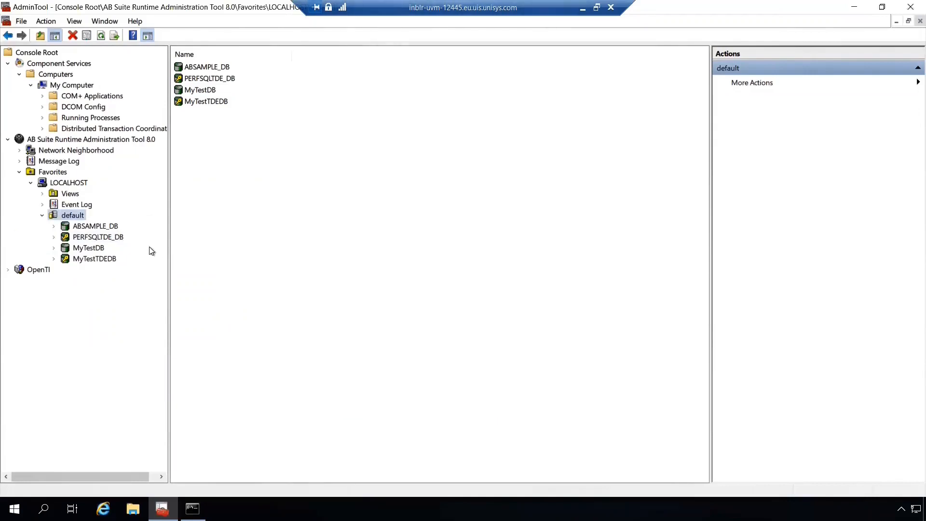
Disable Transparent Data Encryption on the PERFSQLTDE_DB database and accept its decryption in the background
{"action": "right_click", "coordinate": [121, 240]}
{"action": "mouse_move", "coordinate": [135, 245]}
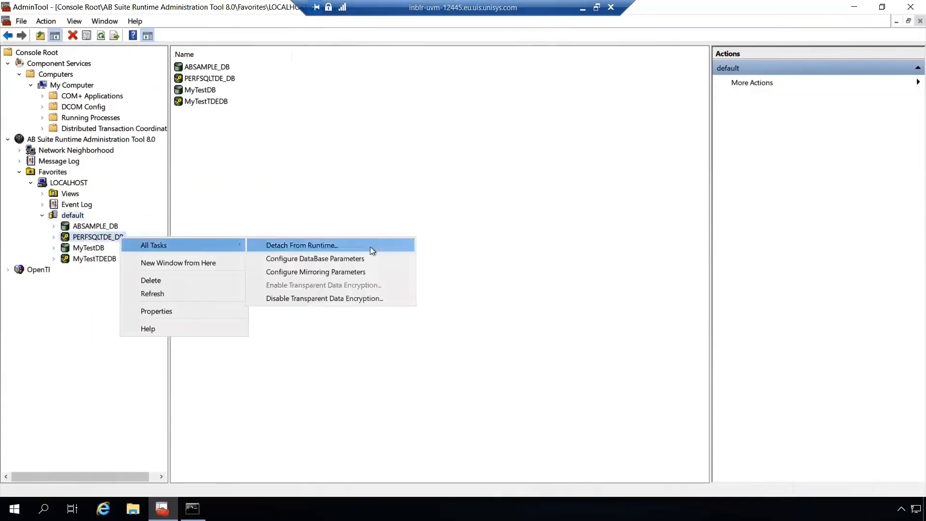
{"action": "left_click", "coordinate": [401, 297]}
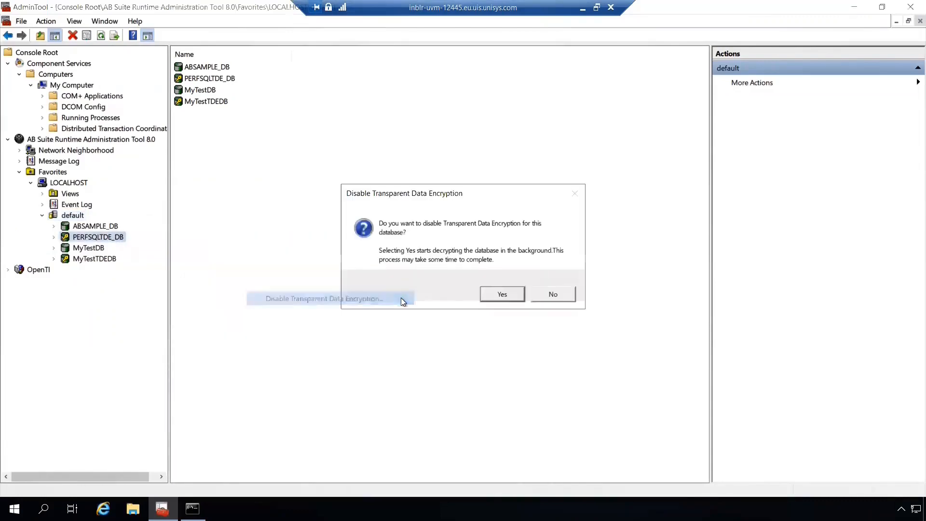
{"action": "left_click", "coordinate": [500, 296]}
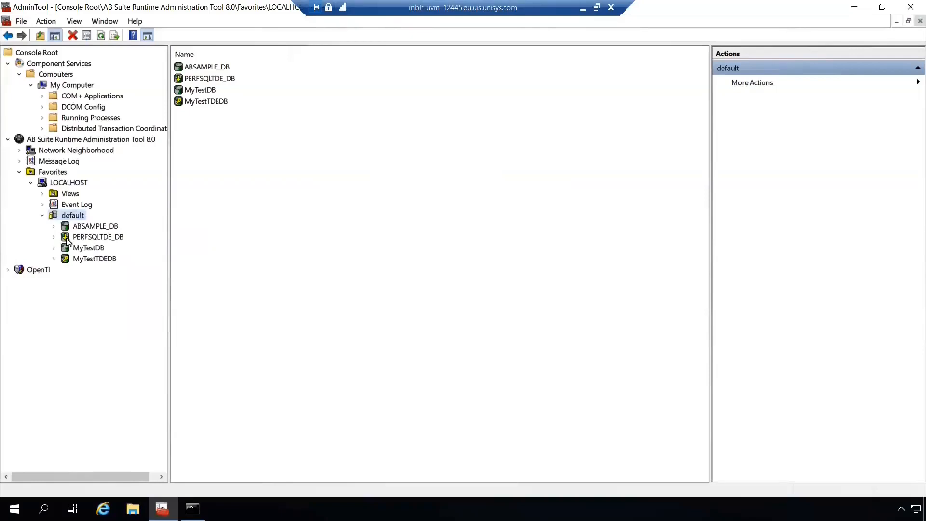
Check the decryption progress in the PERFSQLTDE_DB database properties
{"action": "right_click", "coordinate": [99, 239]}
{"action": "left_click", "coordinate": [143, 312]}
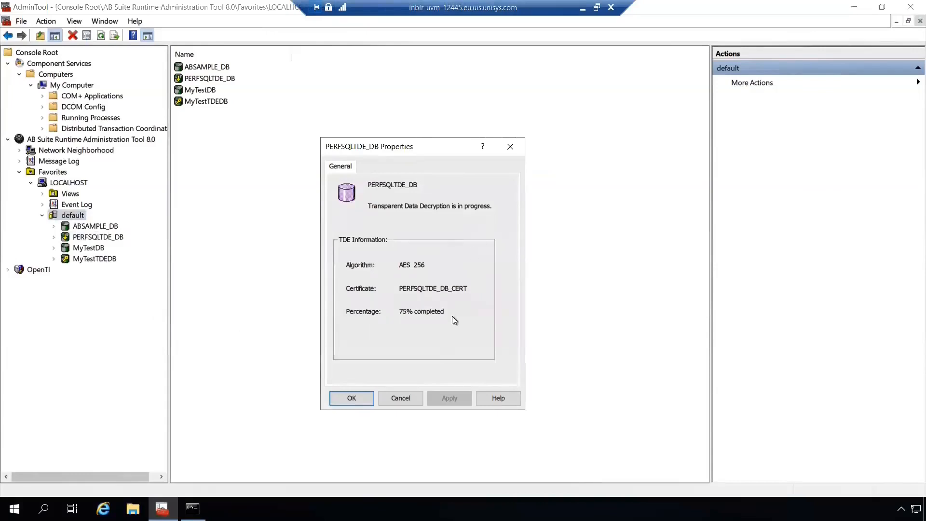
{"action": "left_click", "coordinate": [360, 396]}
Refresh the default database server and check the Transparent Data Encryption status in the PERFSQLTDE_DB properties after the decryption
{"action": "right_click", "coordinate": [71, 215]}
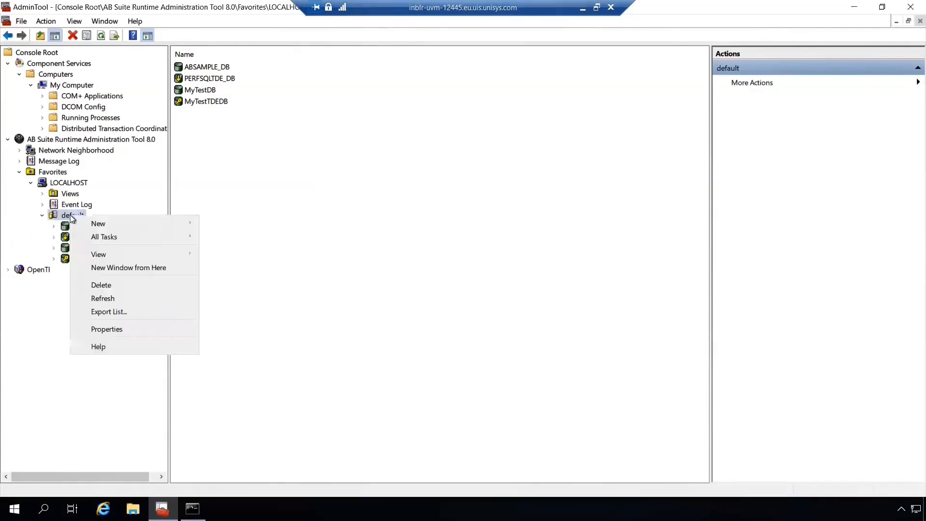
{"action": "left_click", "coordinate": [100, 298]}
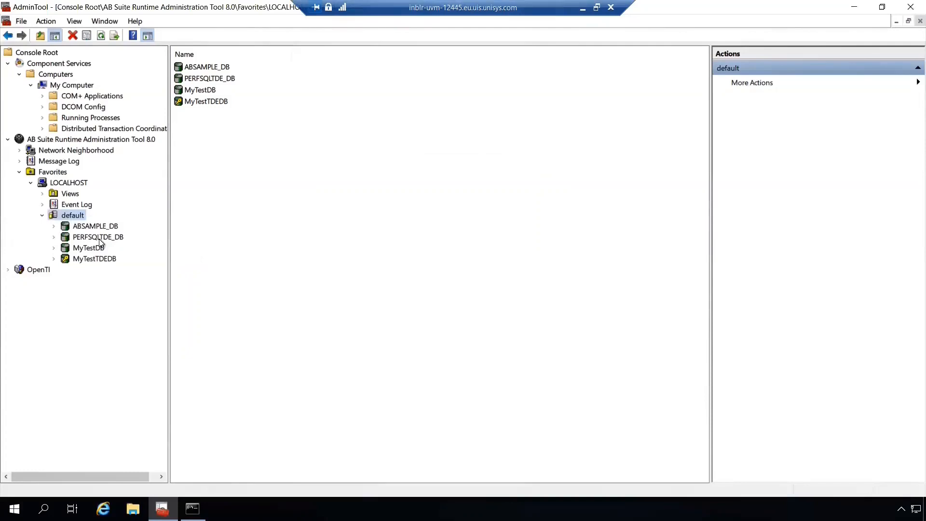
{"action": "right_click", "coordinate": [99, 239]}
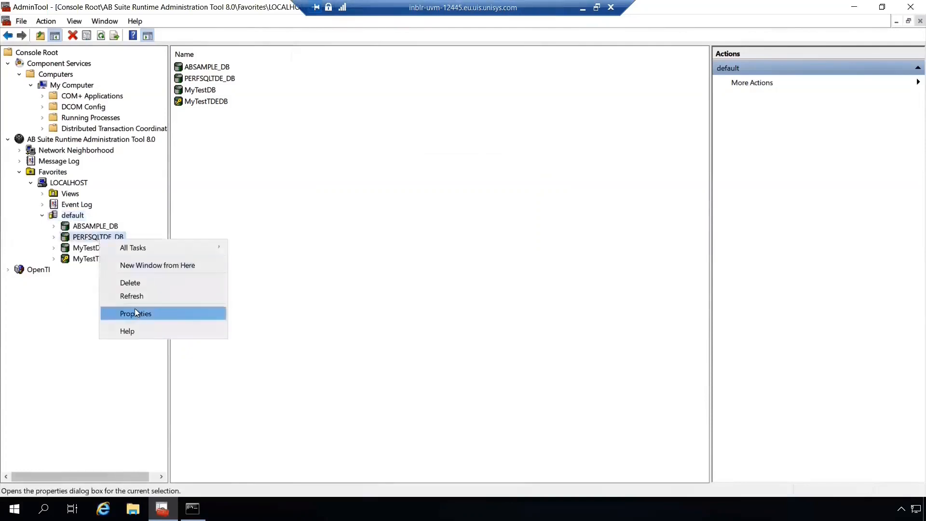
{"action": "left_click", "coordinate": [135, 312]}
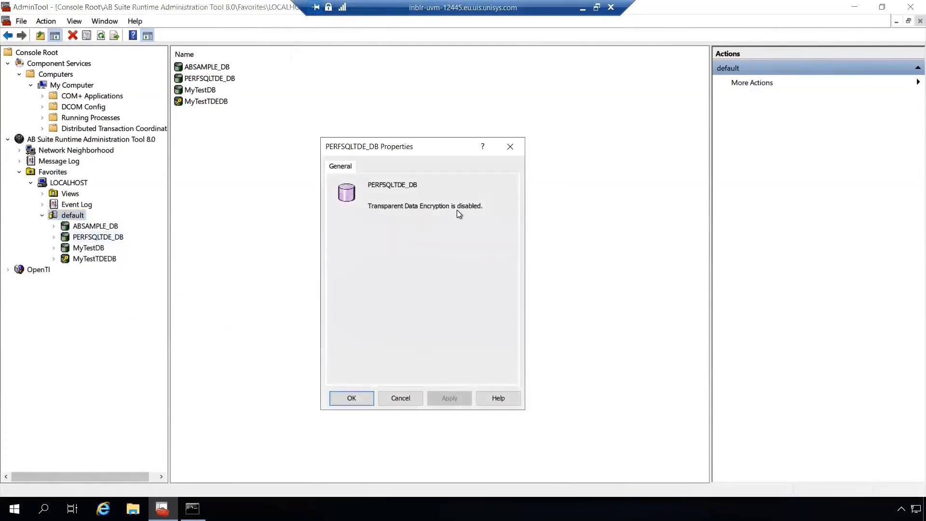
{"action": "left_click", "coordinate": [359, 397]}
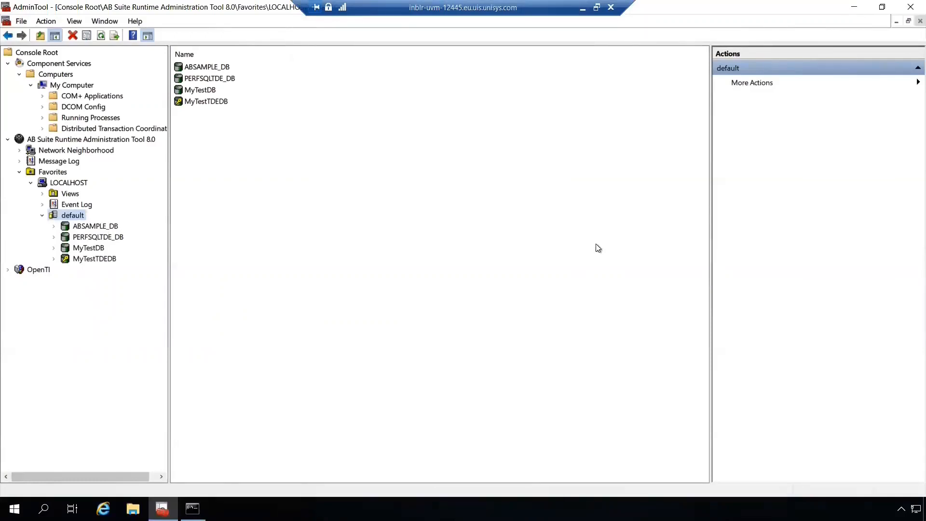
Switch to Command Prompt and create the MyDB database by running "ConfigureDatabase.exe /C /DBN MyDB /ALS default"
{"action": "left_click", "coordinate": [192, 508]}
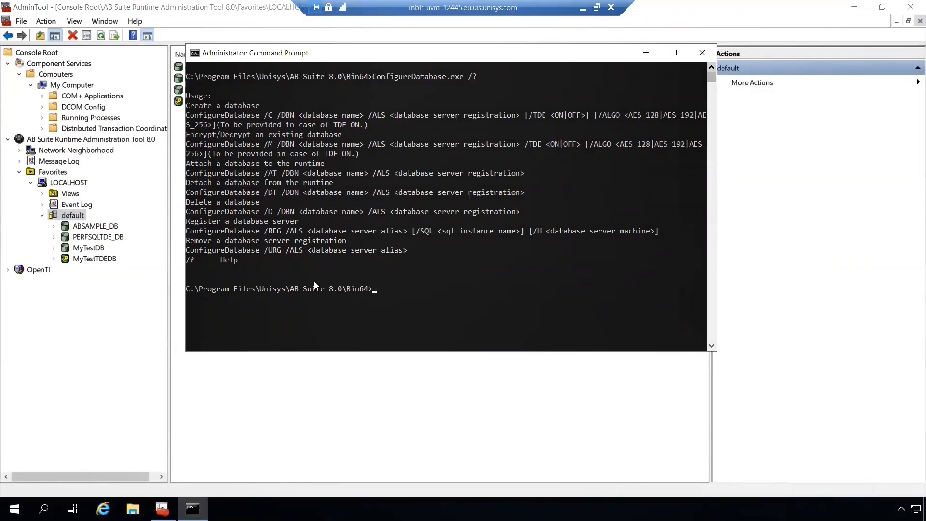
{"action": "type", "text": "ConfigureDatabase.exe /C /DBN MyDB"}
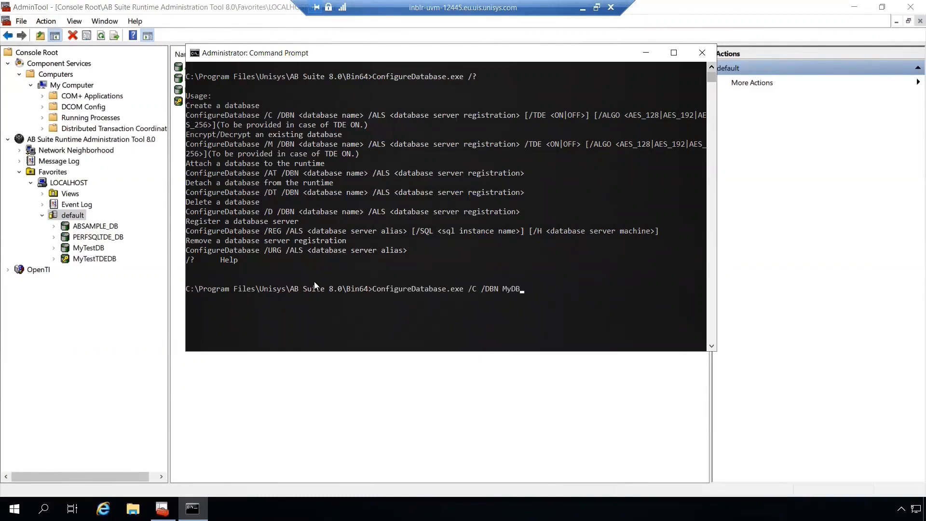
{"action": "type", "text": " /ALS default"}
{"action": "key", "text": "Return"}
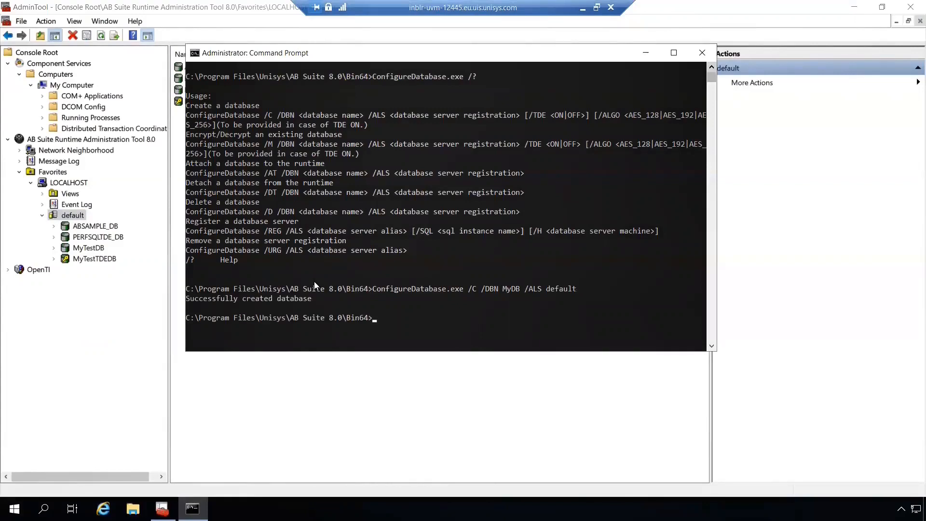
Return to the Runtime Administration Tool and refresh the default database server to check for MyDB
{"action": "left_click", "coordinate": [71, 217]}
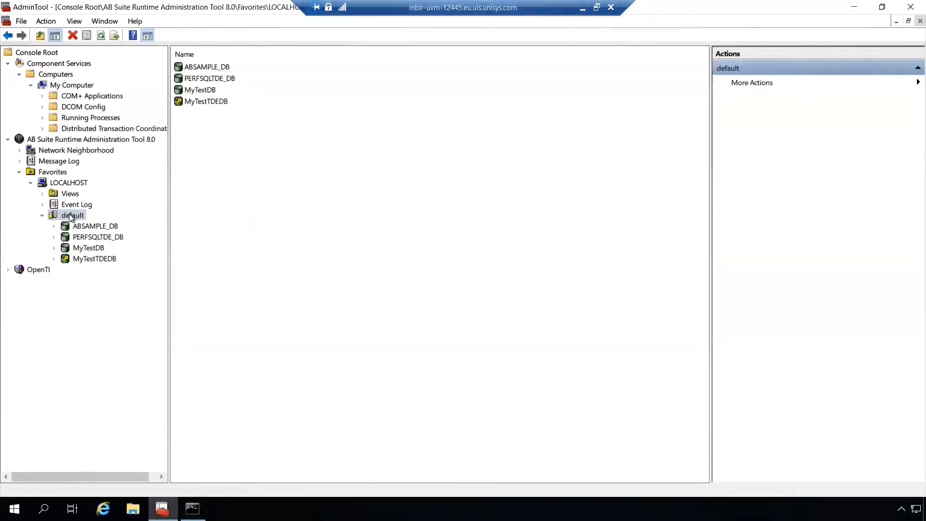
{"action": "right_click", "coordinate": [72, 216]}
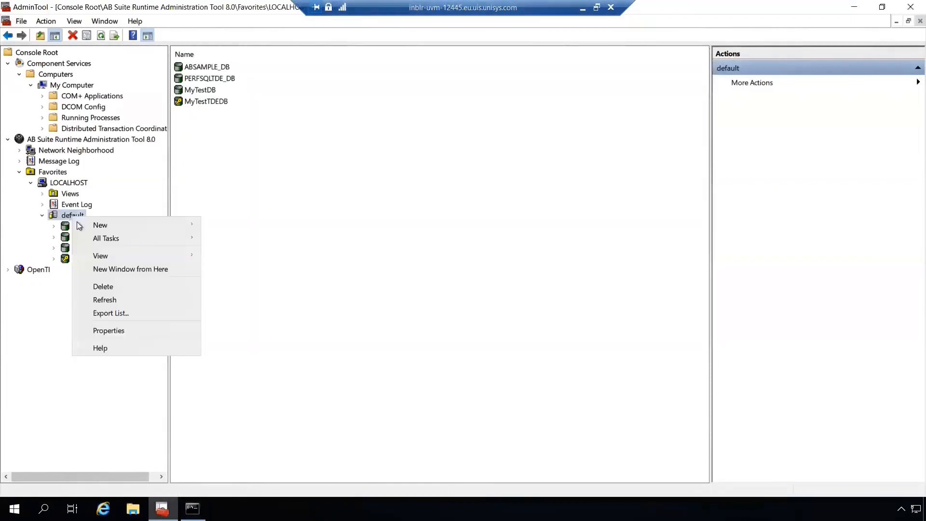
{"action": "left_click", "coordinate": [112, 298]}
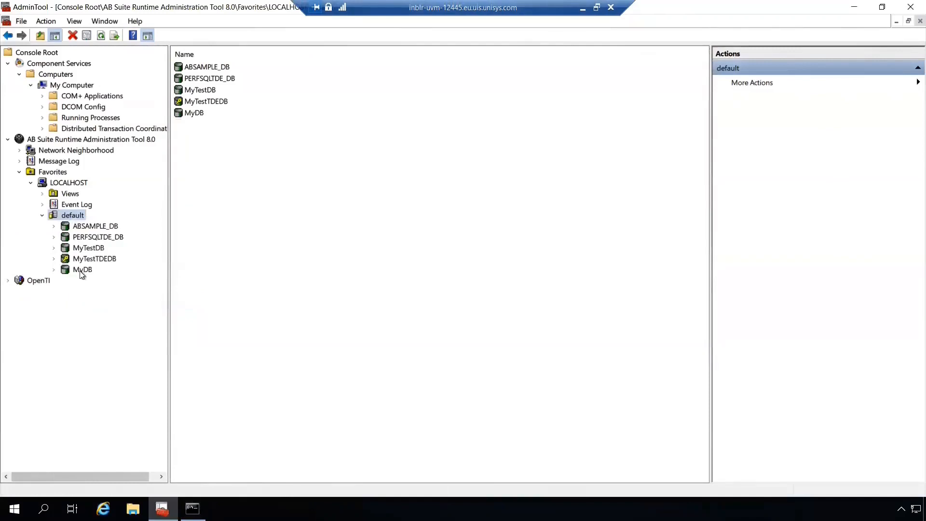
Encrypt MyDB from Command Prompt by running "ConfigureDatabase.exe /M /DBN MyDB /ALS default /TDE on /ALGO AES_256"
{"action": "key", "text": "alt+Tab"}
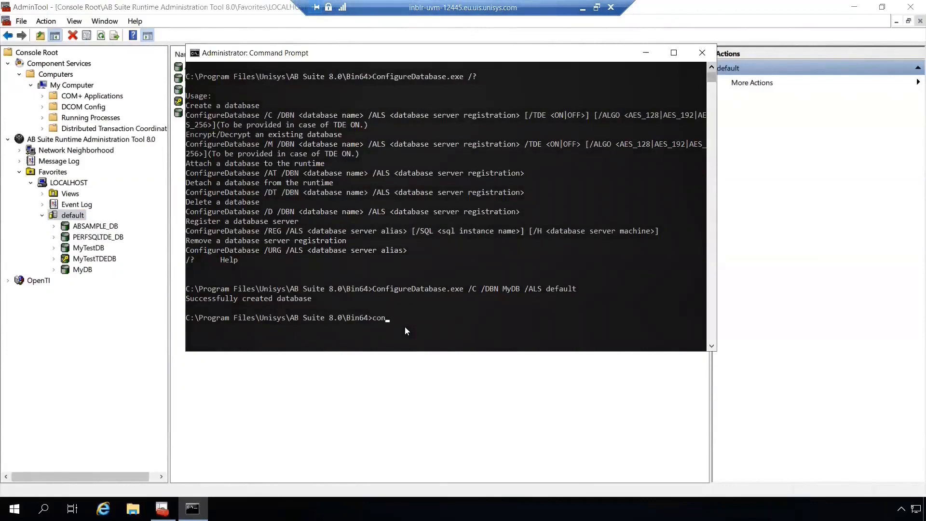
{"action": "type", "text": "configure"}
{"action": "key", "text": "Tab"}
{"action": "type", "text": "/M /DBN "}
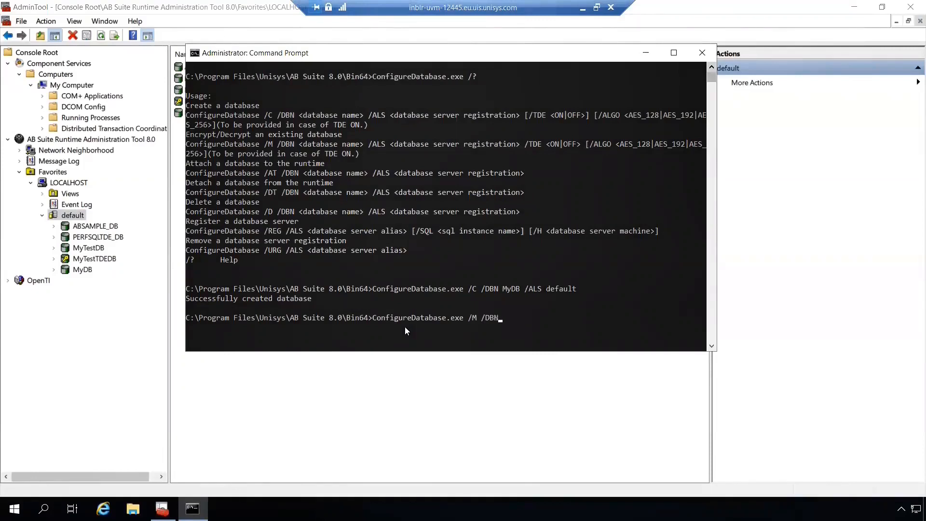
{"action": "type", "text": "MyDB /ALS default /TDE O"}
{"action": "key", "text": "BackSpace"}
{"action": "type", "text": "on"}
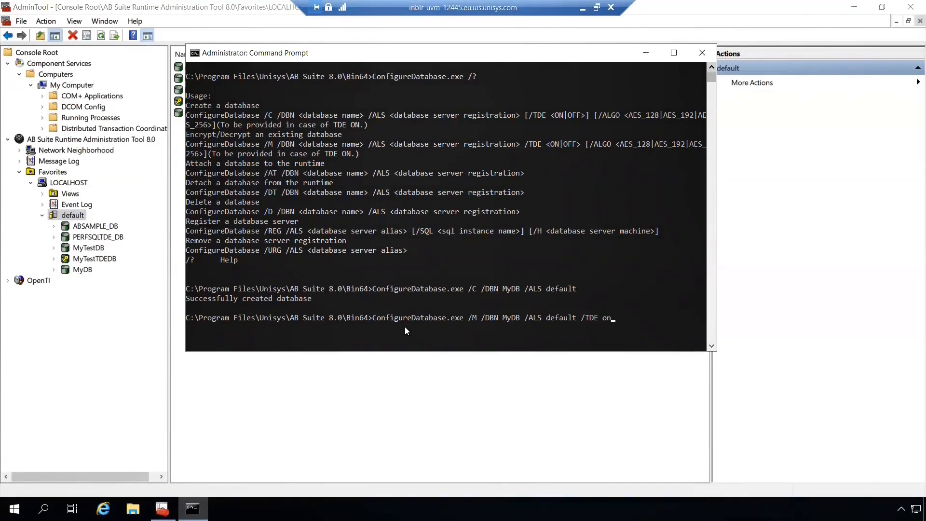
{"action": "type", "text": " /ALGO AES_256"}
{"action": "key", "text": "Return"}
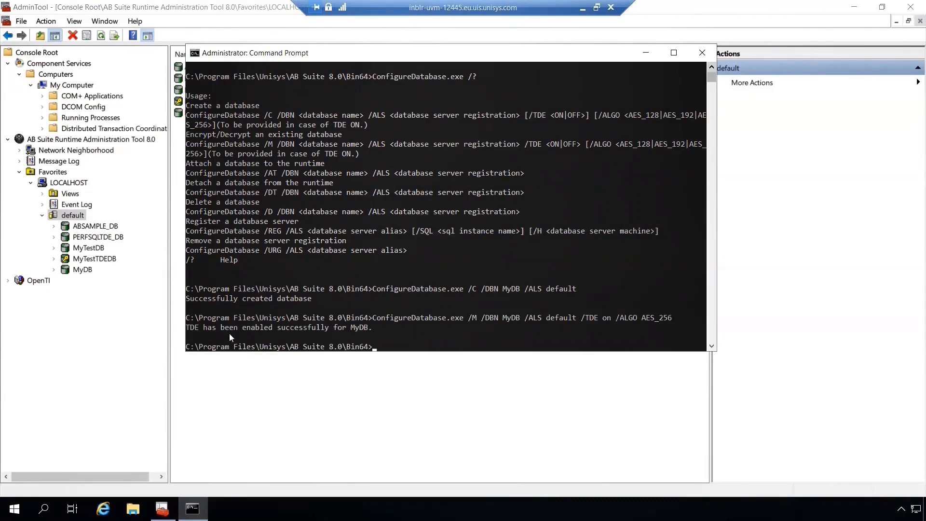
Refresh the default server in the Runtime Administration Tool and check the encryption status, algorithm and certificate in the MyDB properties
{"action": "right_click", "coordinate": [75, 218]}
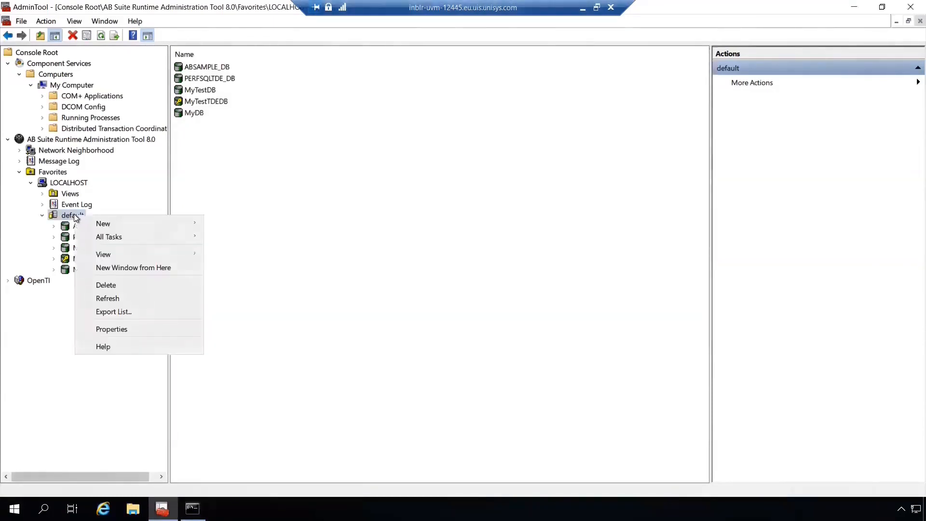
{"action": "left_click", "coordinate": [110, 298]}
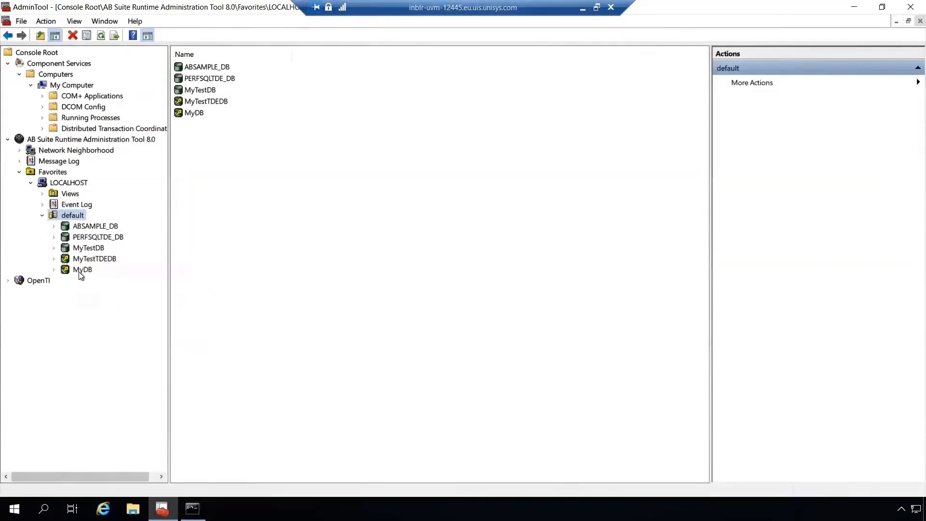
{"action": "right_click", "coordinate": [79, 271]}
{"action": "left_click", "coordinate": [126, 346]}
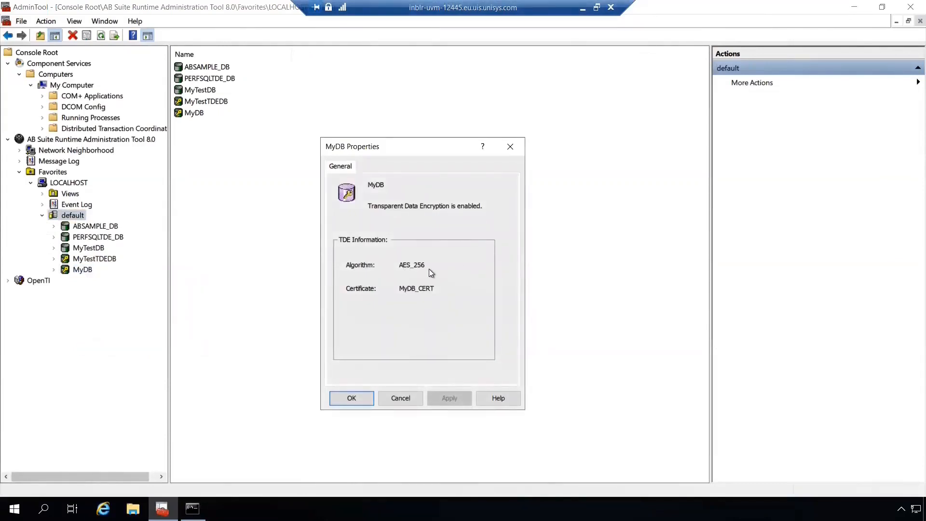
{"action": "left_click", "coordinate": [352, 399]}
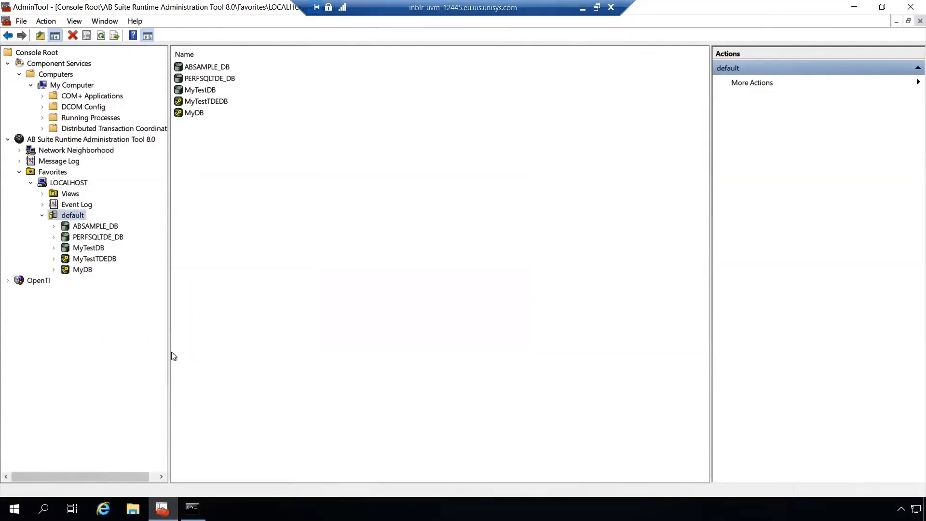
Decrypt MyDB from Command Prompt by running "ConfigureDatabase.exe /M /DBN MyDB /ALS default /TDE off"
{"action": "mouse_move", "coordinate": [192, 508]}
{"action": "left_click", "coordinate": [204, 457]}
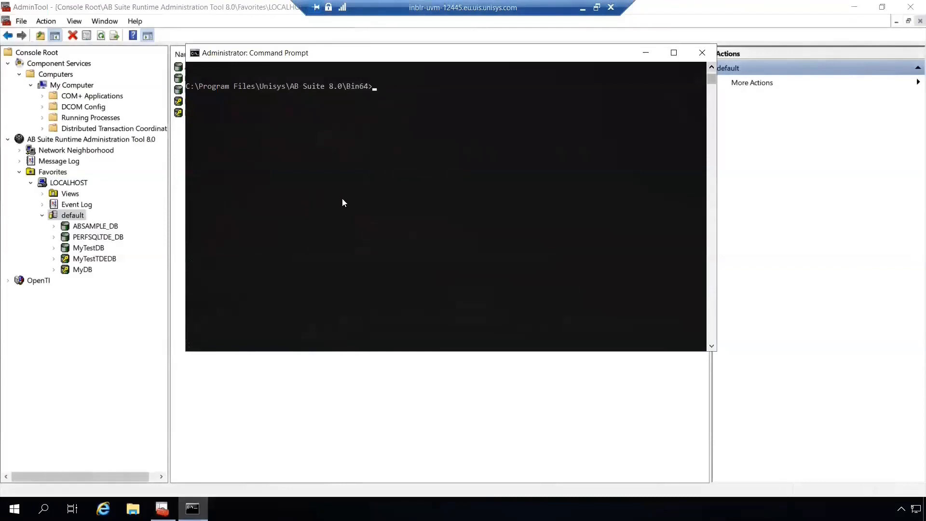
{"action": "type", "text": "configured"}
{"action": "key", "text": "Tab"}
{"action": "type", "text": "/M "}
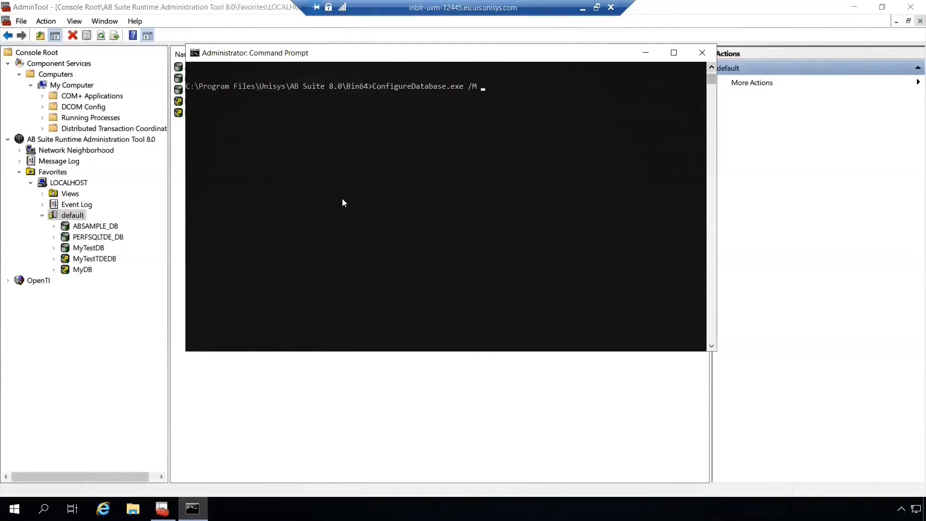
{"action": "type", "text": "/DBN MyDB /ALS default /T"}
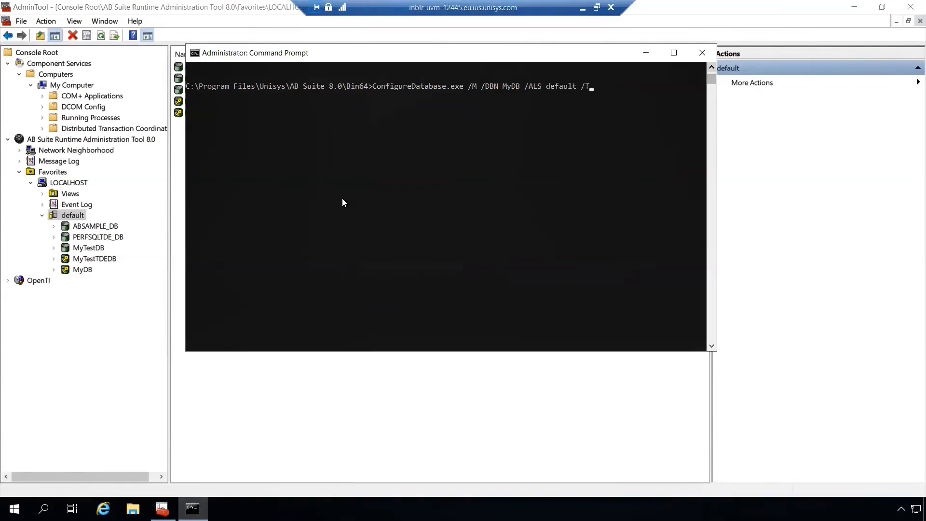
{"action": "type", "text": "DE off"}
{"action": "key", "text": "Return"}
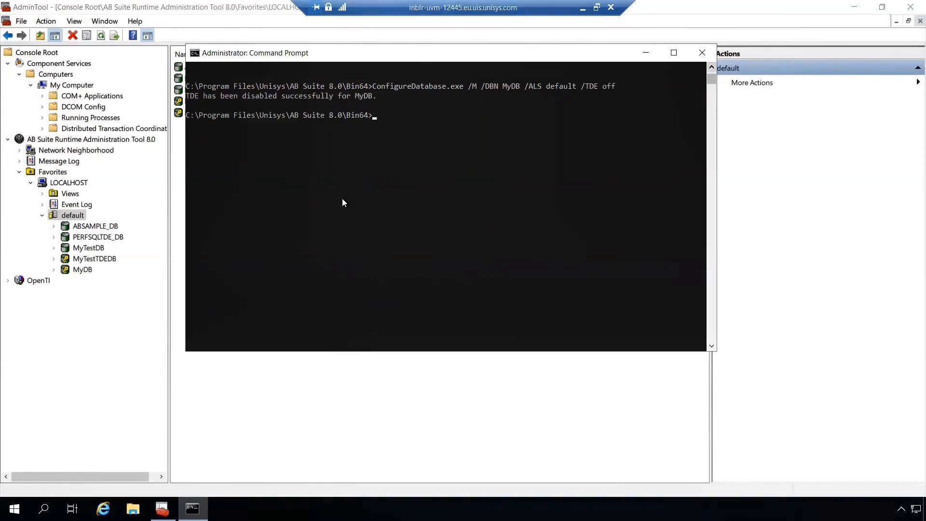
Refresh the default database server in the Runtime Administration Tool and select the MyDB database to check it
{"action": "left_click", "coordinate": [74, 217]}
{"action": "right_click", "coordinate": [74, 218]}
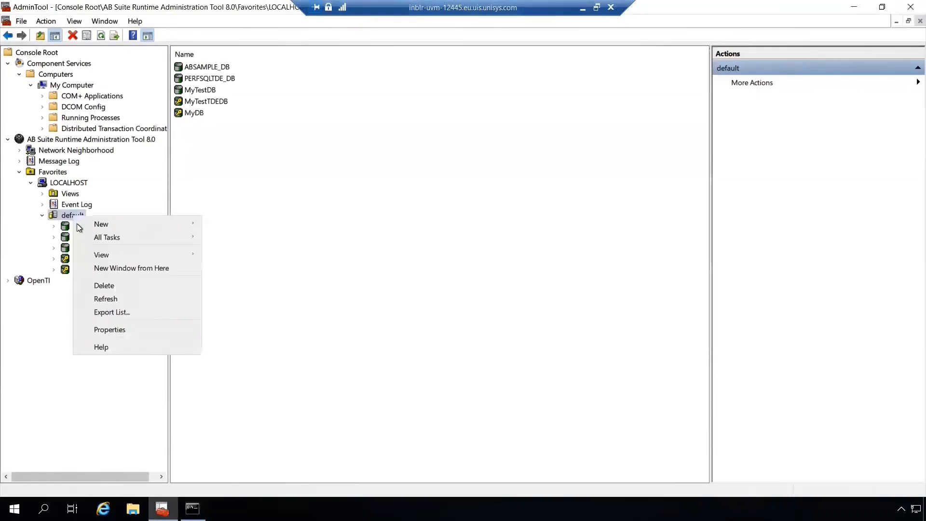
{"action": "left_click", "coordinate": [120, 298]}
{"action": "left_click", "coordinate": [87, 271]}
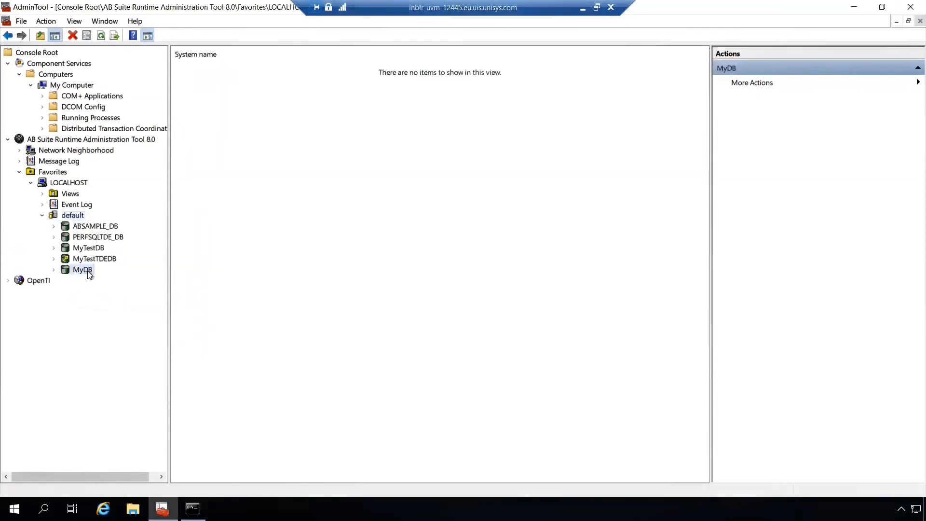